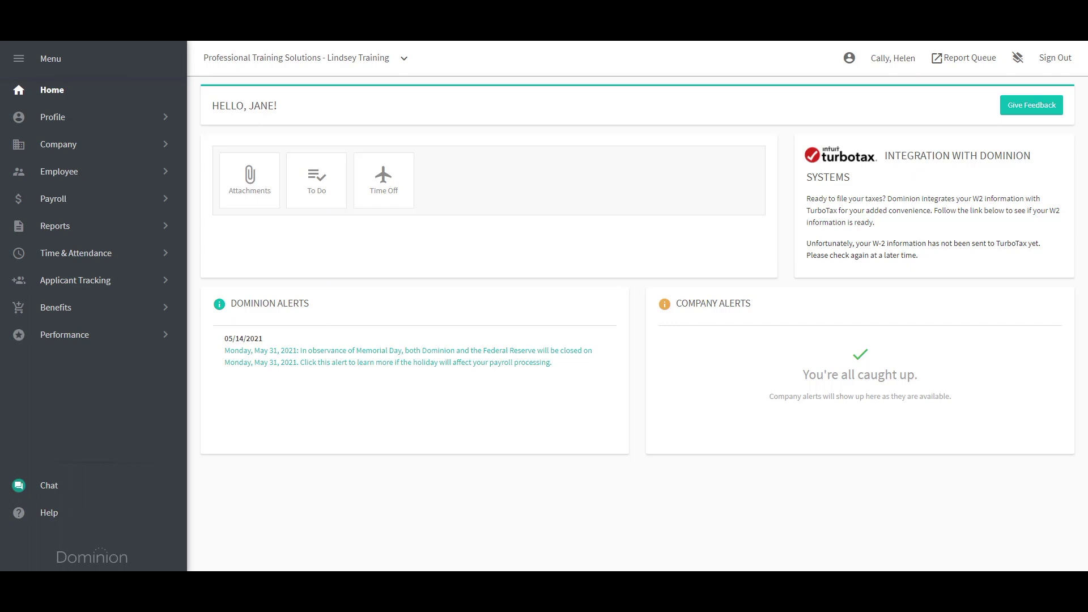
# Step: Open the Analytics Dashboard report and check which dashboard types are available
pyautogui.click(97, 229)
pyautogui.click(120, 122)
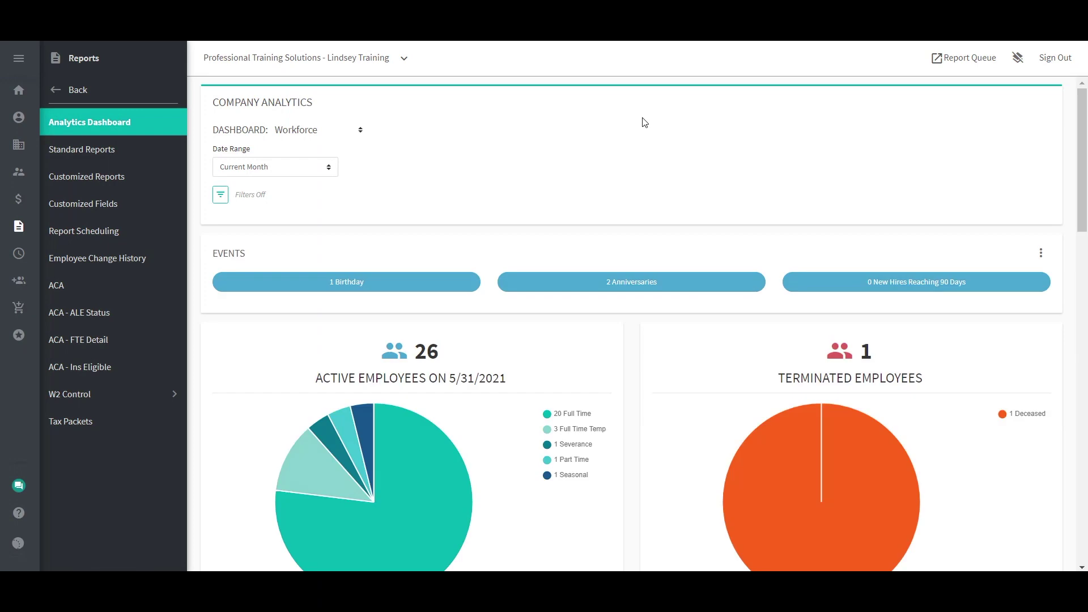
pyautogui.click(359, 137)
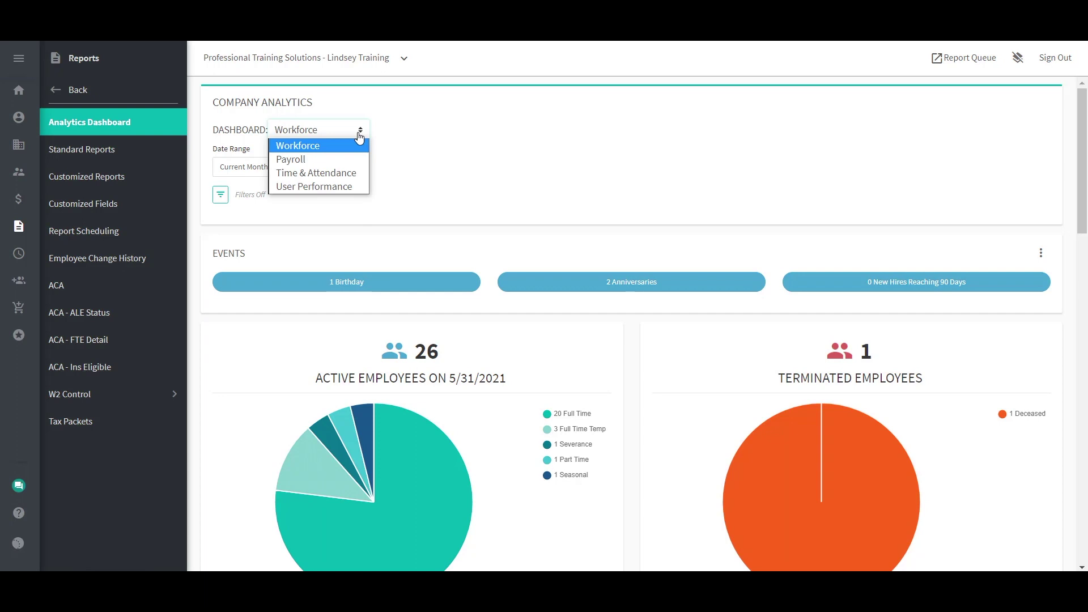
pyautogui.click(359, 137)
# Step: Try the Custom date range on the Workforce dashboard and return it to Current Month
pyautogui.click(324, 170)
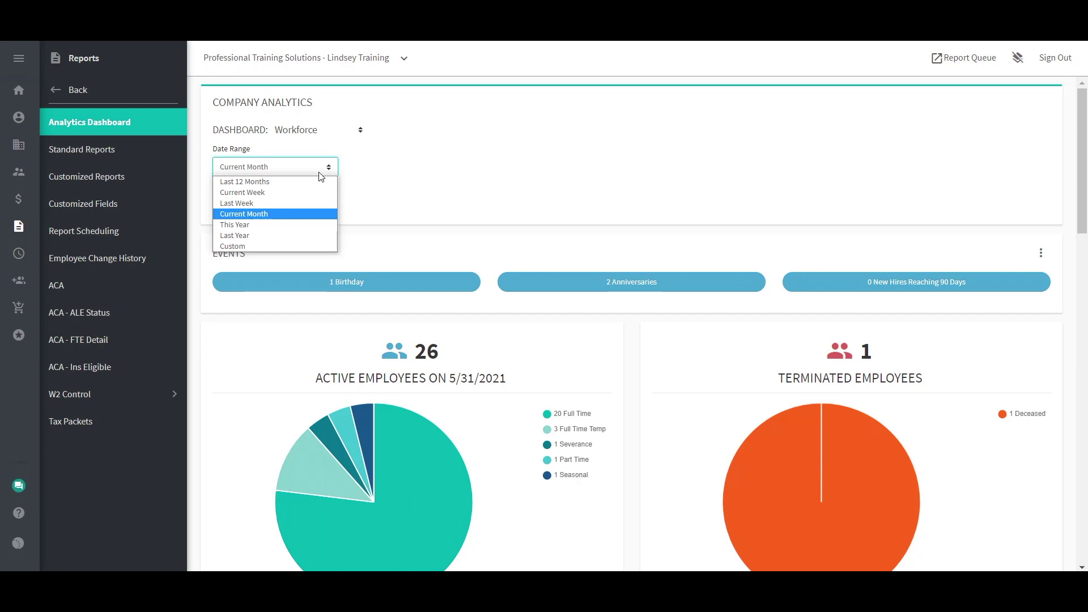
pyautogui.click(290, 246)
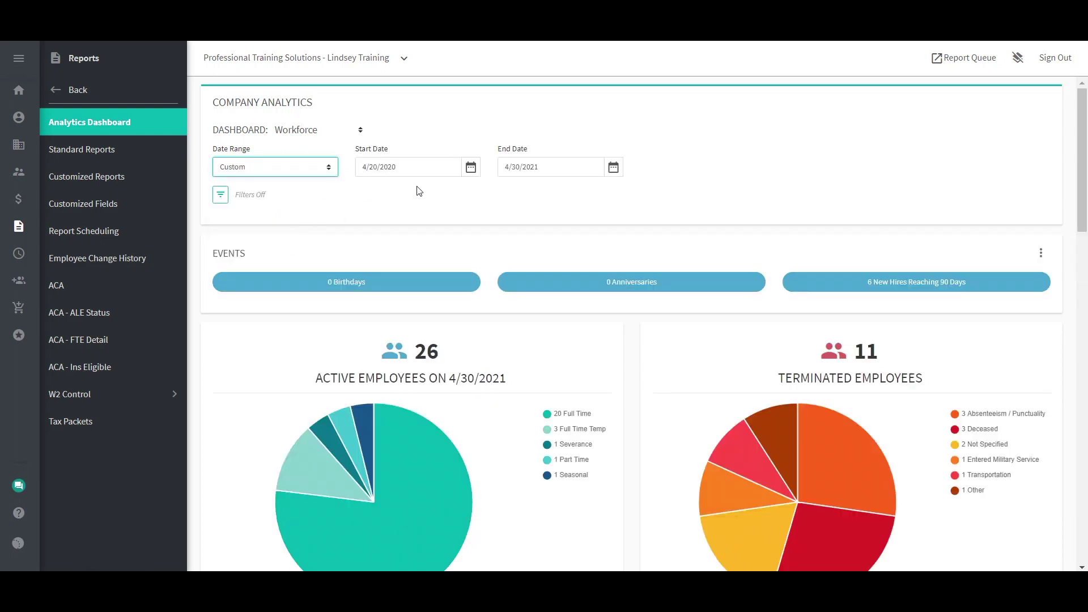
pyautogui.click(334, 169)
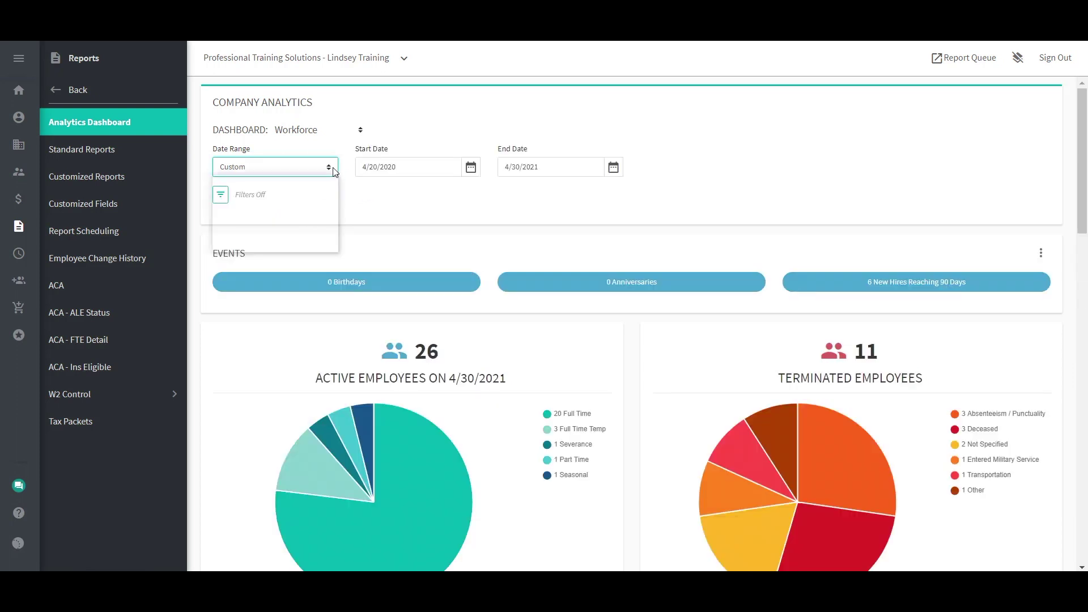
pyautogui.click(305, 214)
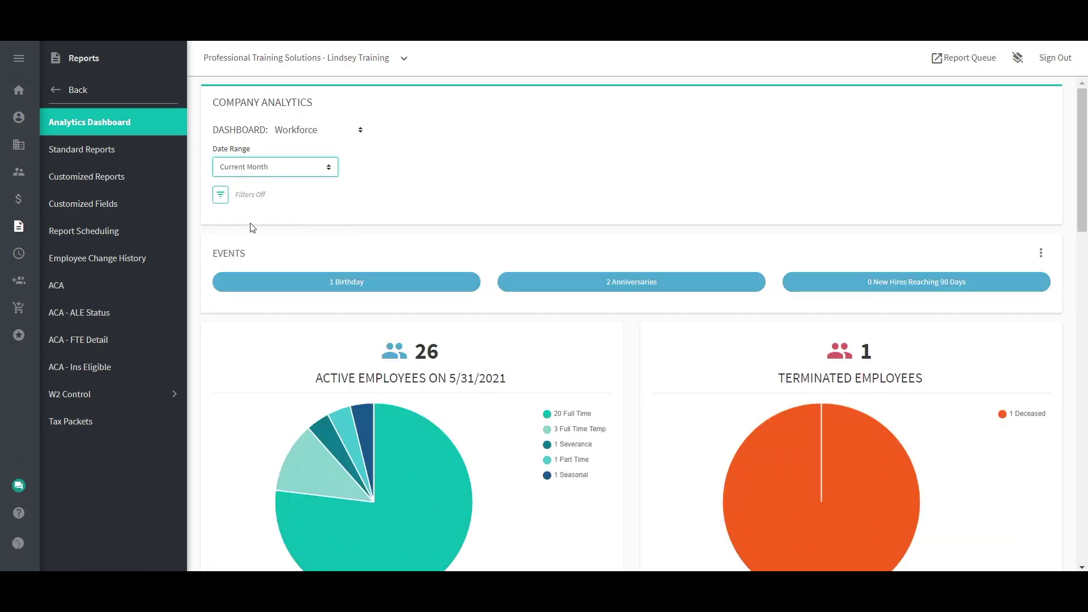
# Step: Check the available dashboard filters, and review the Workforce charts from Events down to Demographics
pyautogui.click(221, 196)
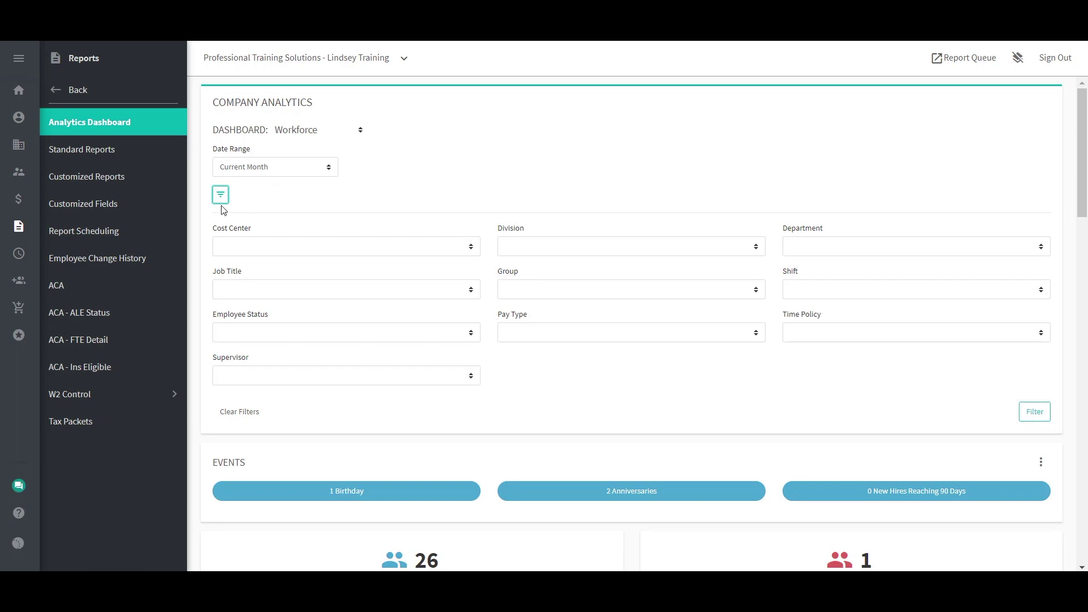
pyautogui.click(221, 195)
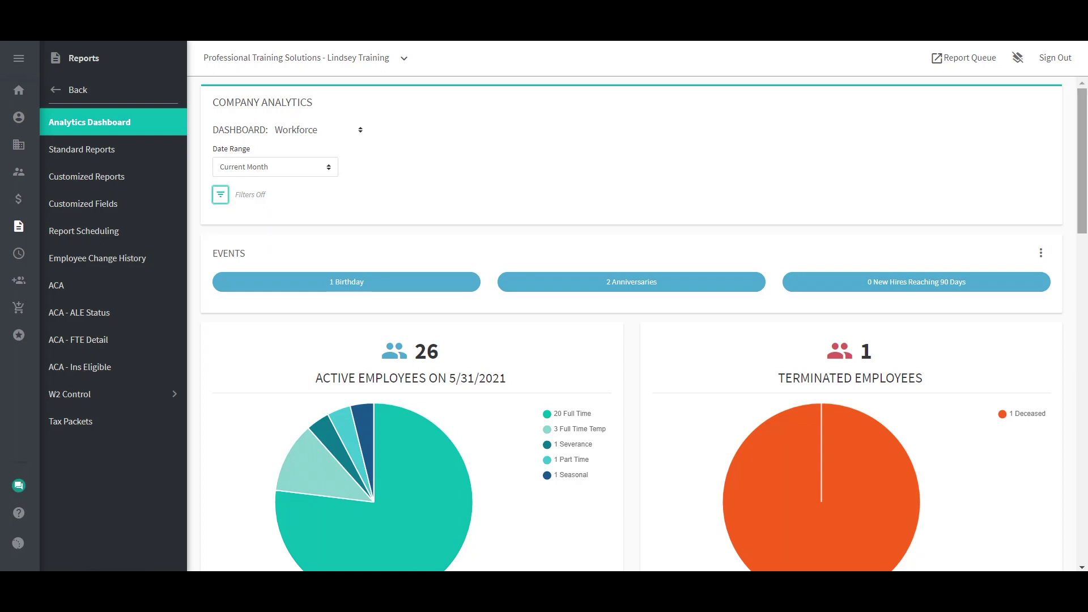
pyautogui.scroll(-2, 643, 325)
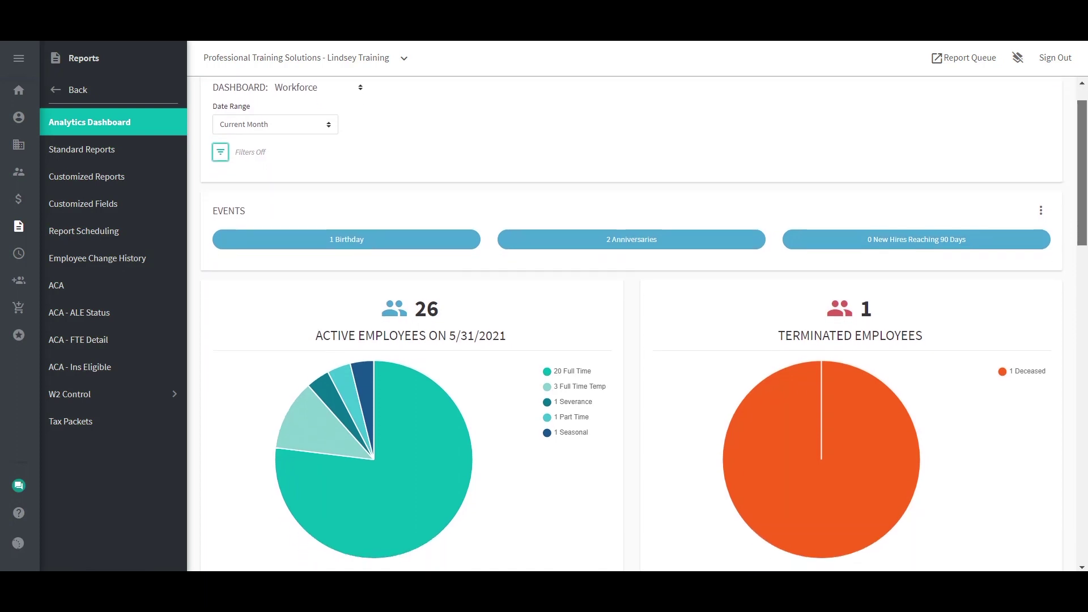
pyautogui.scroll(-4, 643, 325)
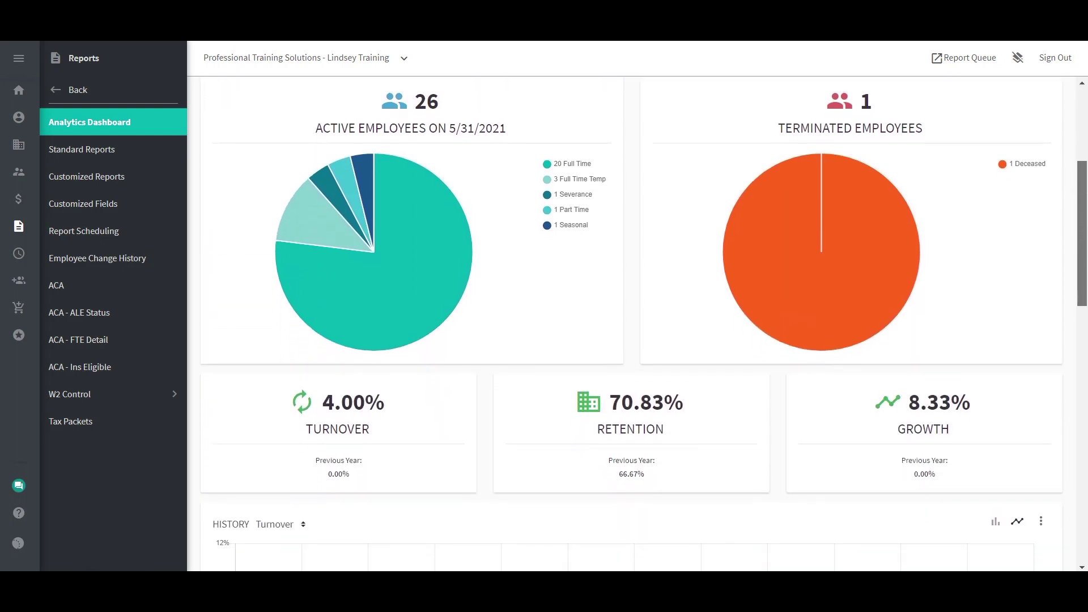
pyautogui.scroll(-6, 643, 325)
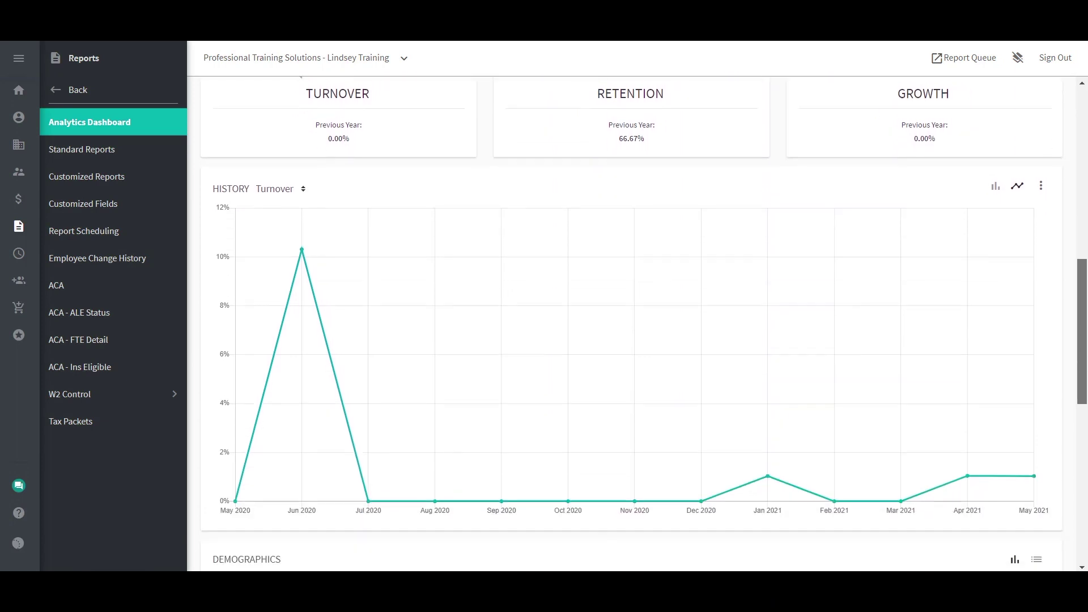
pyautogui.scroll(-8, 643, 325)
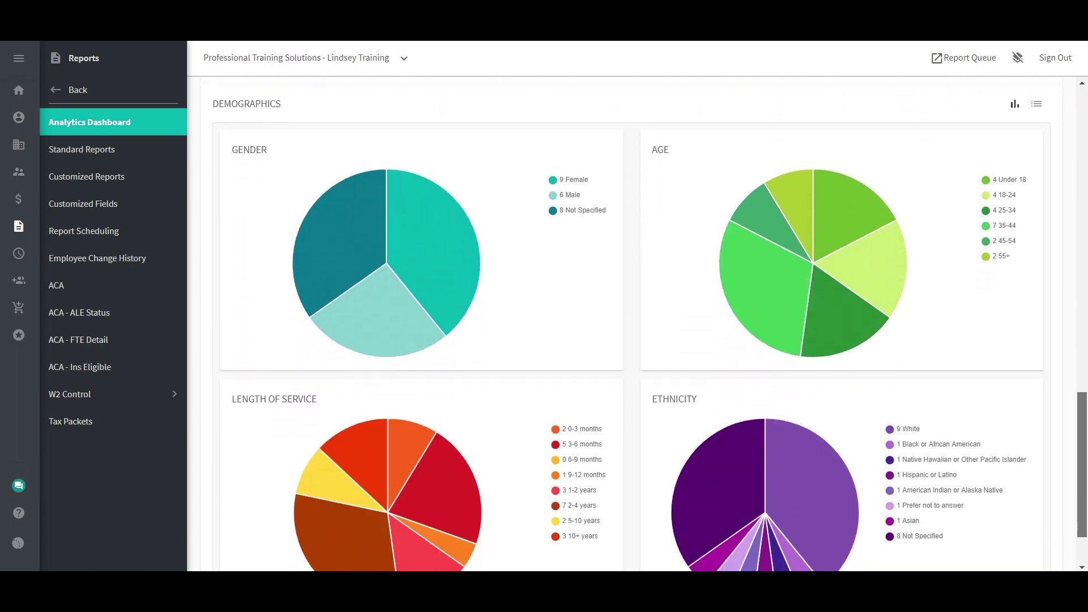
pyautogui.scroll(15, 644, 325)
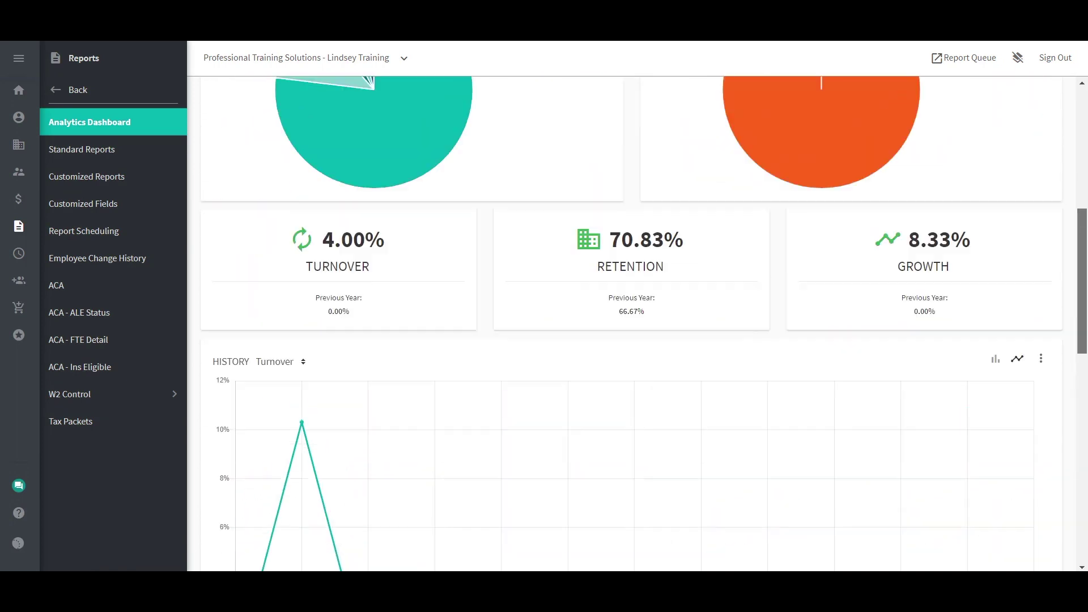
pyautogui.scroll(2, 988, 221)
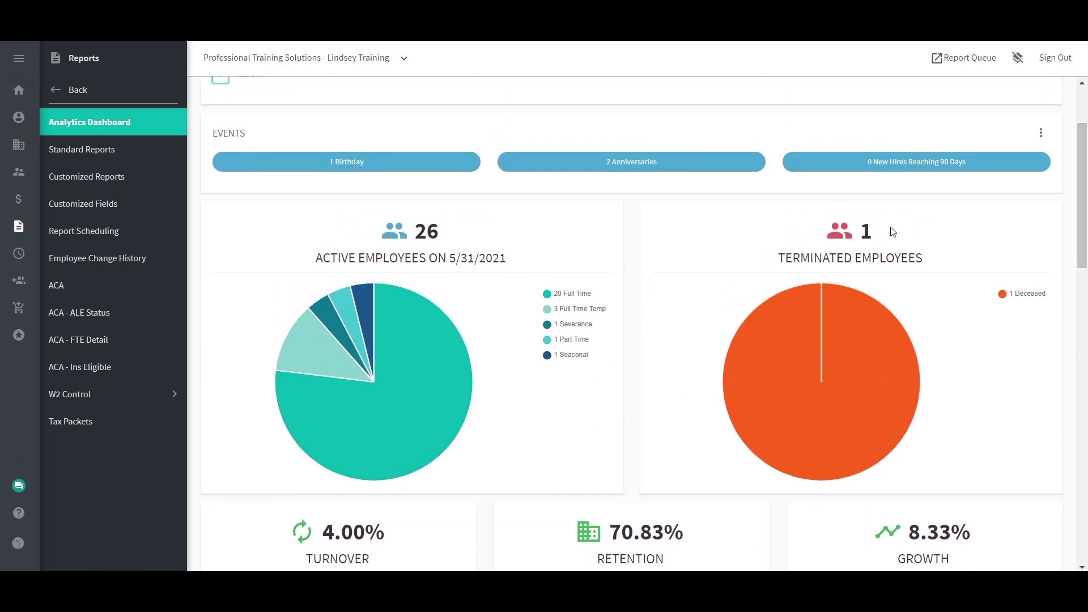
# Step: Review the list of Full Time employees behind the Active Employees chart and close it
pyautogui.click(444, 360)
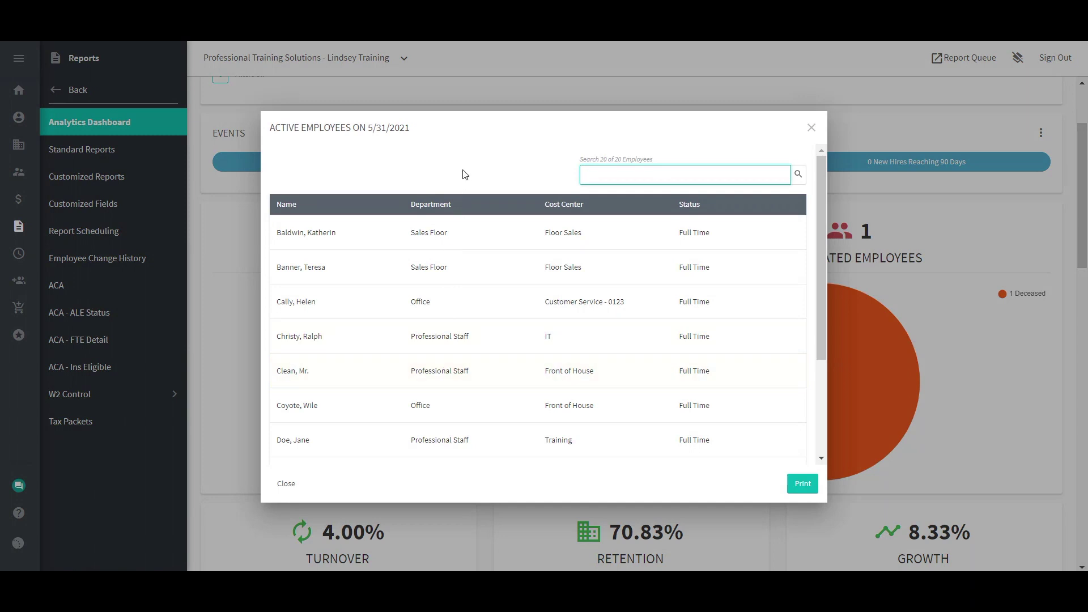
pyautogui.moveTo(820, 203); pyautogui.dragTo(821, 297)
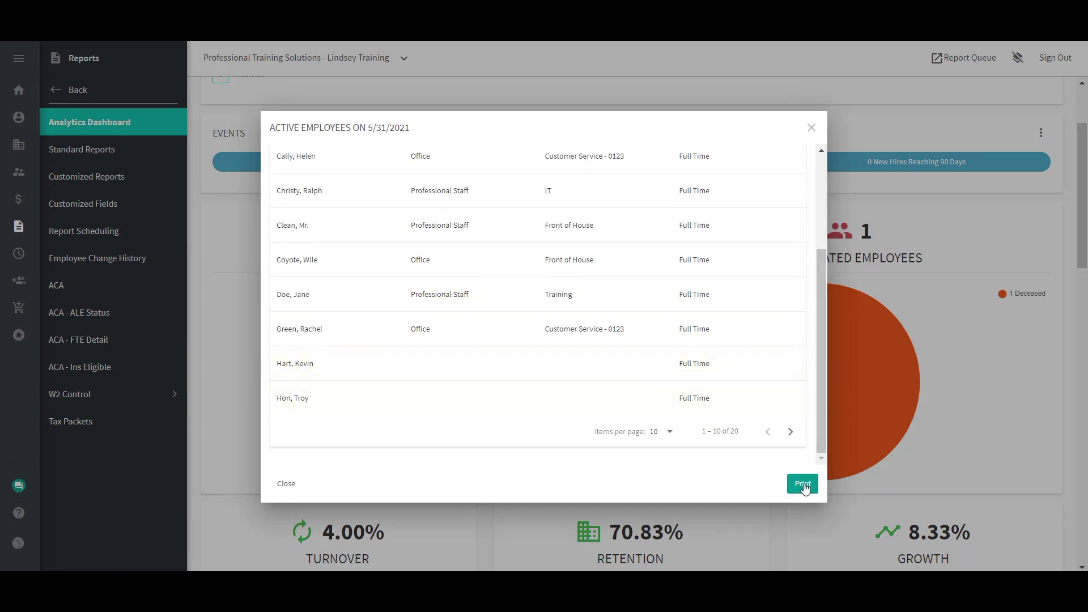
pyautogui.click(814, 129)
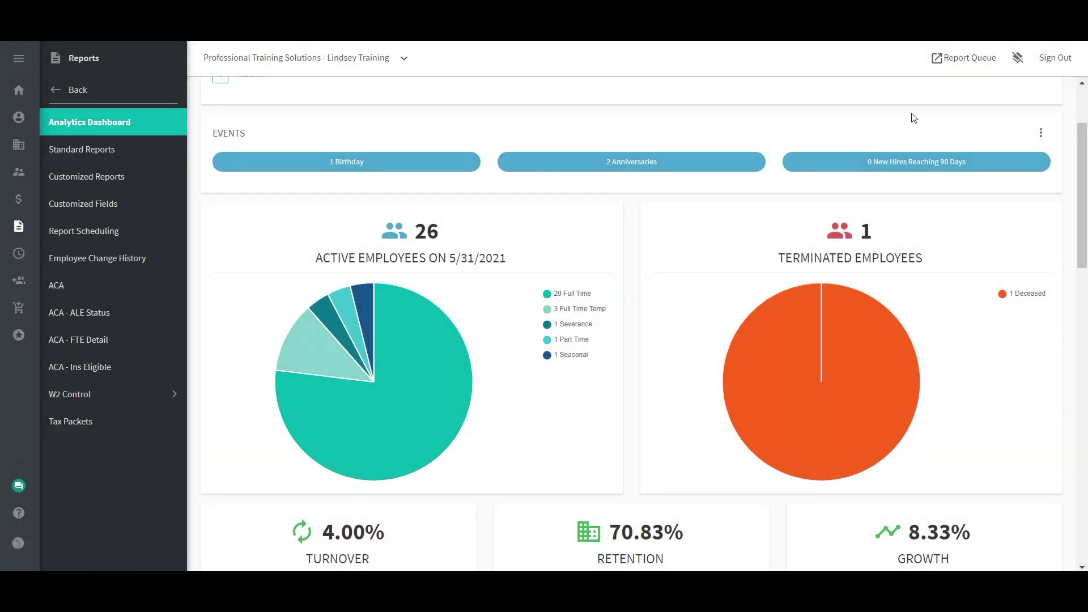
# Step: Check the print option for Events, and temporarily exclude Full Time from the Active Employees chart
pyautogui.click(1042, 133)
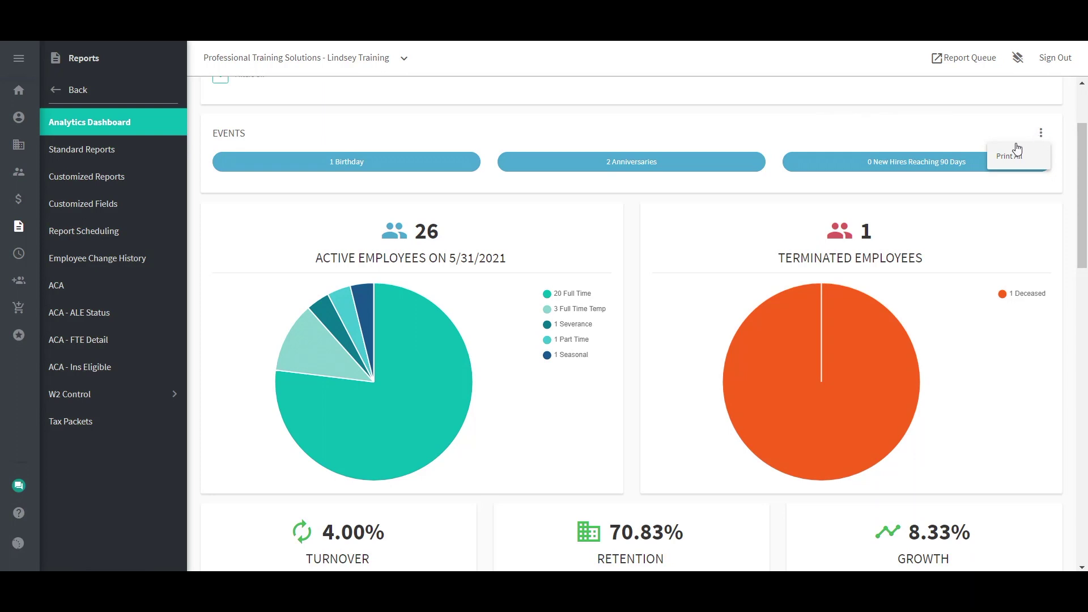
pyautogui.click(521, 306)
pyautogui.click(572, 294)
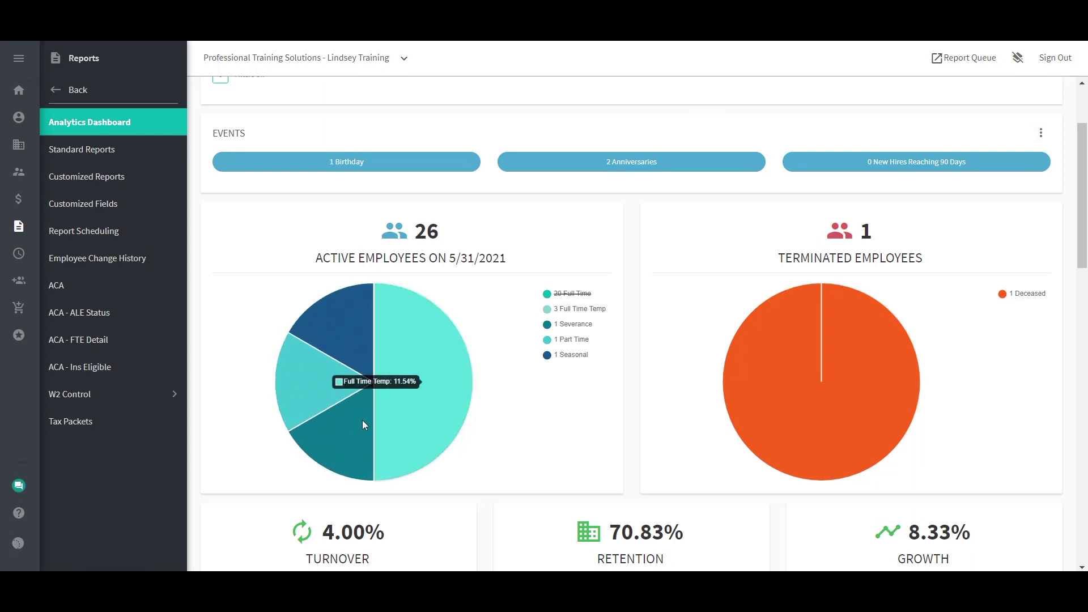
pyautogui.click(574, 294)
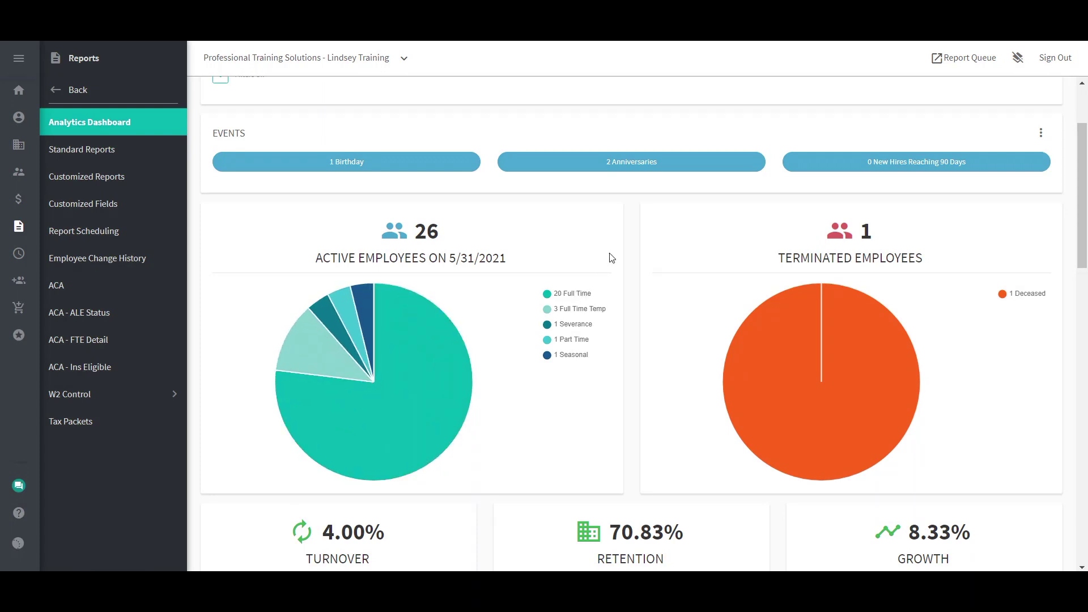
# Step: View the Turnover history as a bar graph, restore the line graph, and check which other history metrics are available
pyautogui.moveTo(1082, 195); pyautogui.dragTo(1082, 344)
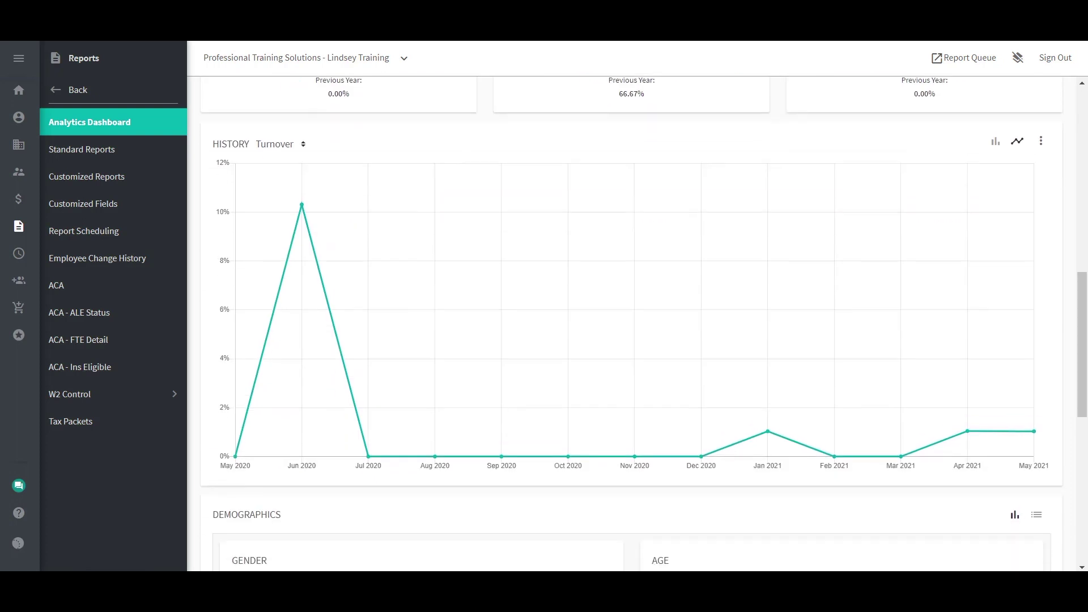
pyautogui.click(996, 142)
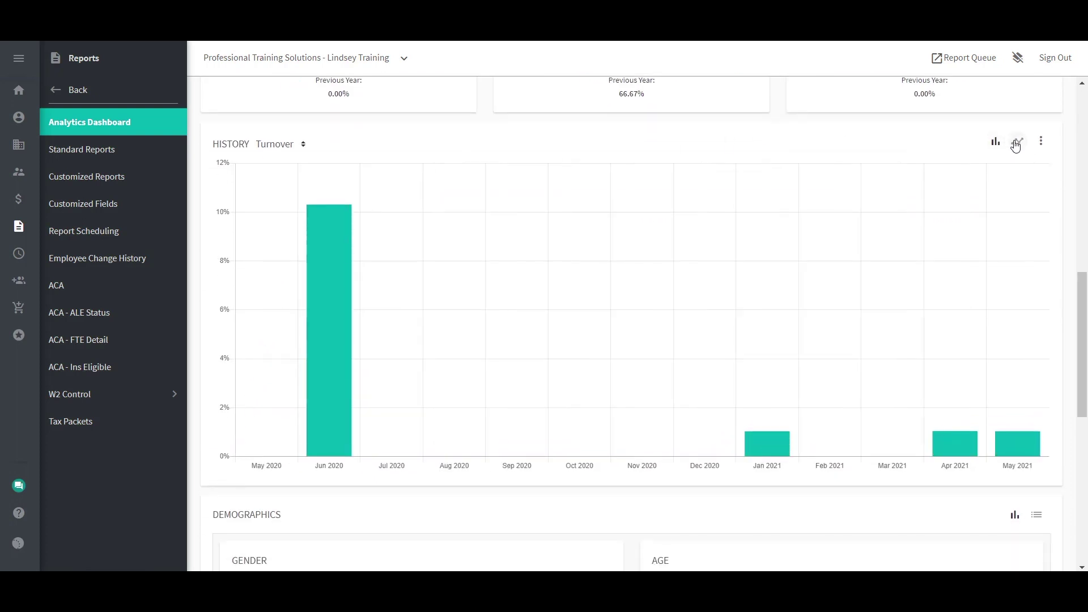
pyautogui.click(1015, 144)
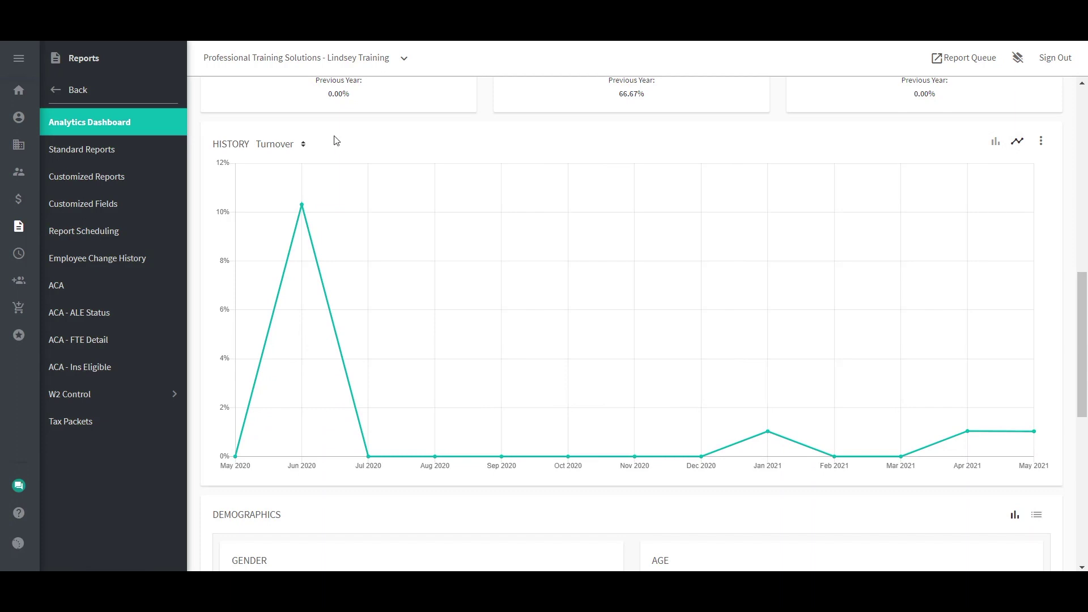
pyautogui.click(302, 146)
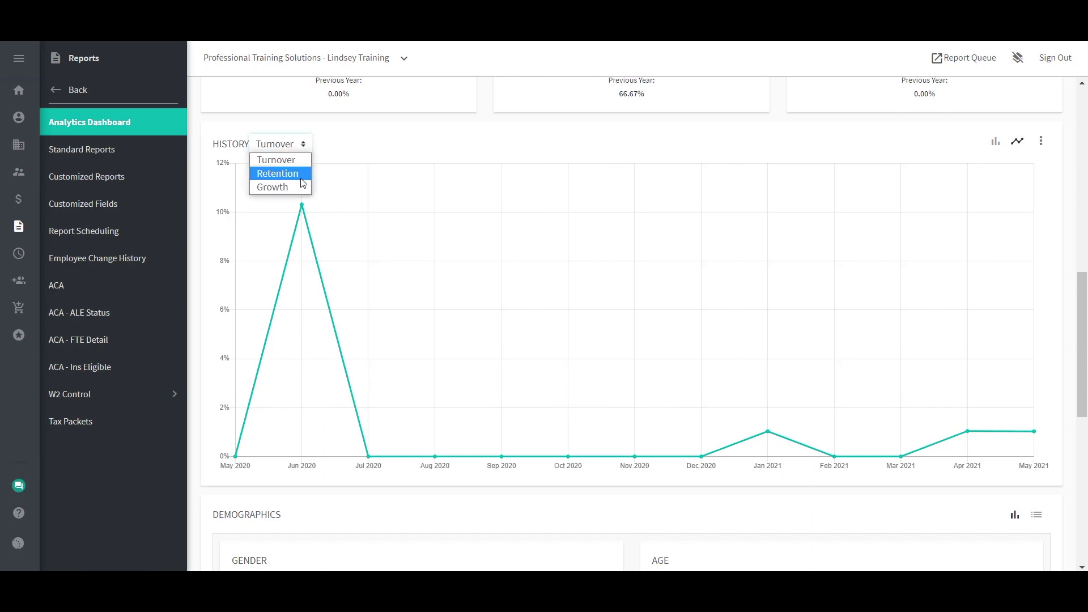
pyautogui.click(363, 148)
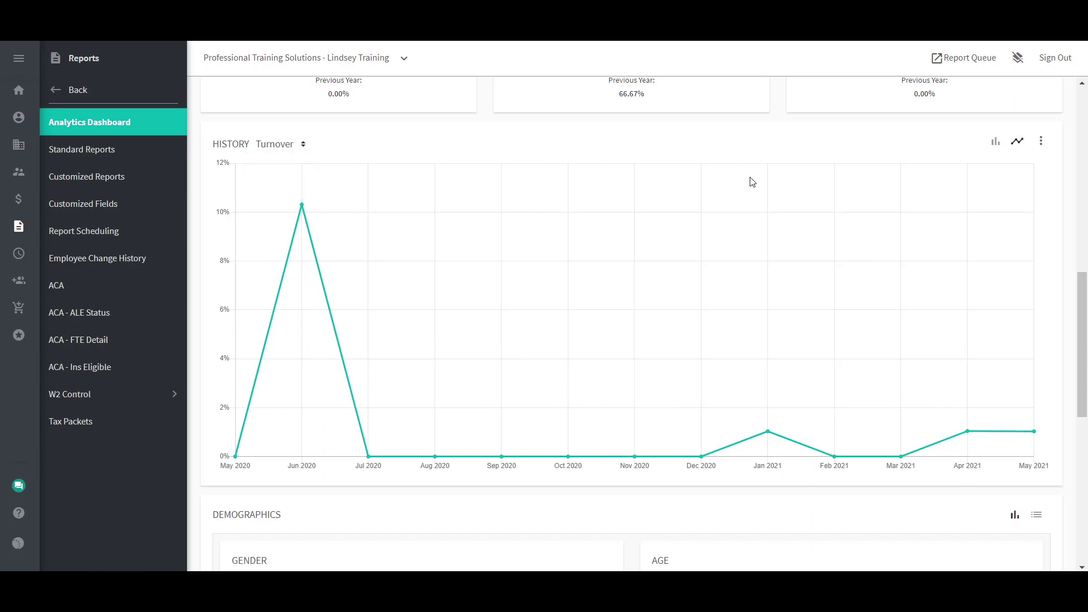
# Step: Compare the years 2019 and 2020 on the Turnover history graph
pyautogui.click(1042, 142)
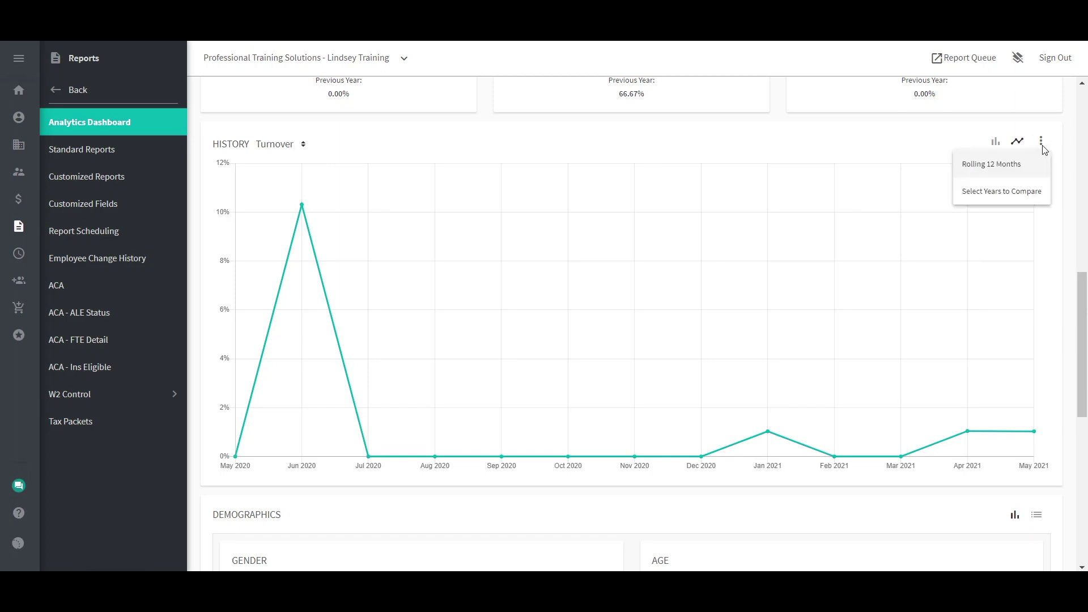
pyautogui.click(1023, 193)
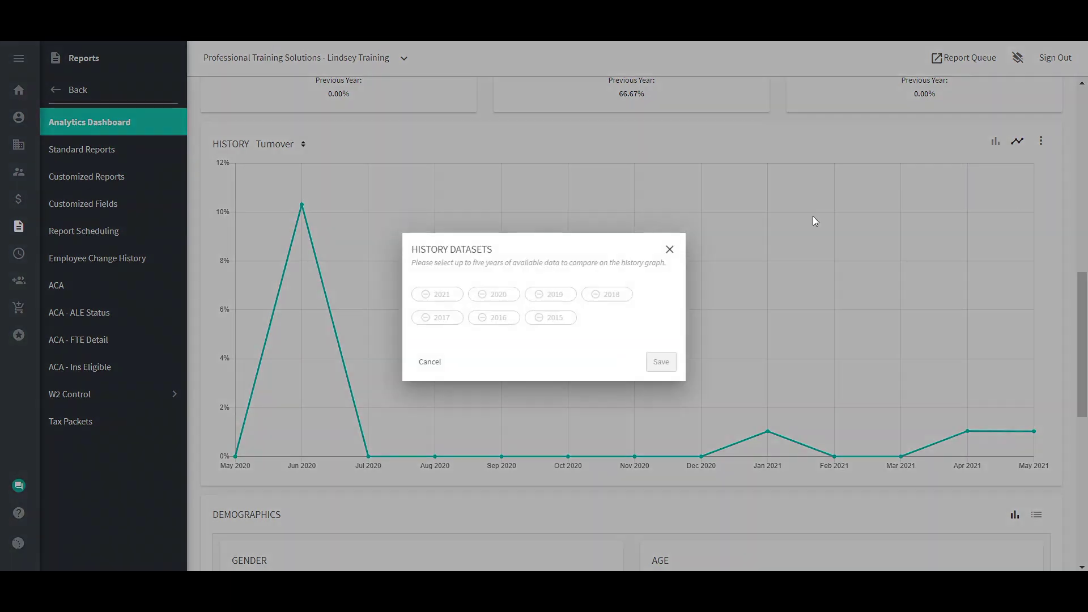
pyautogui.click(562, 301)
pyautogui.click(496, 300)
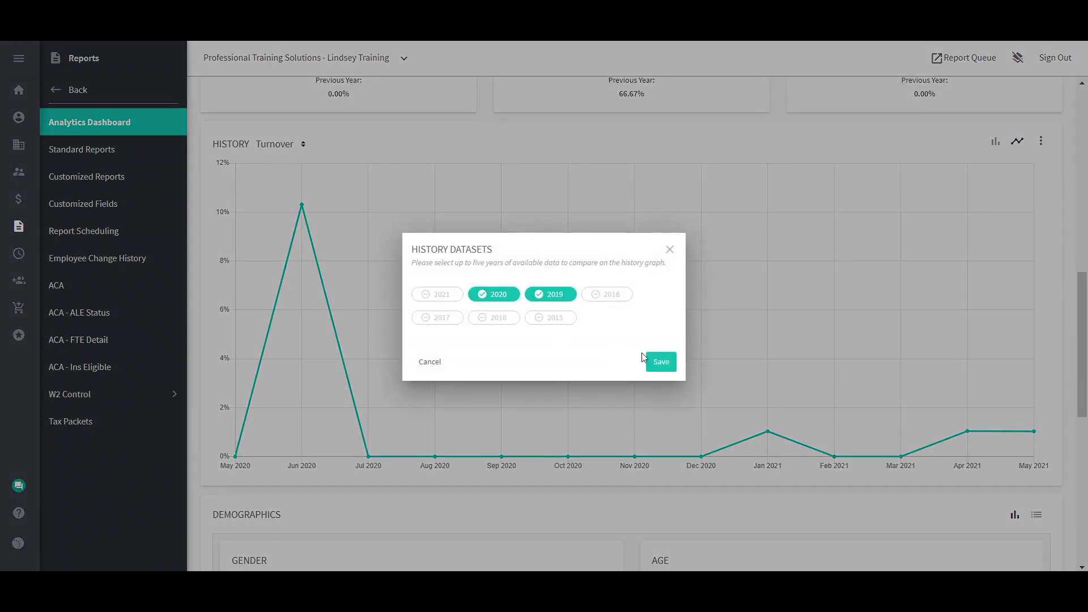
pyautogui.click(661, 362)
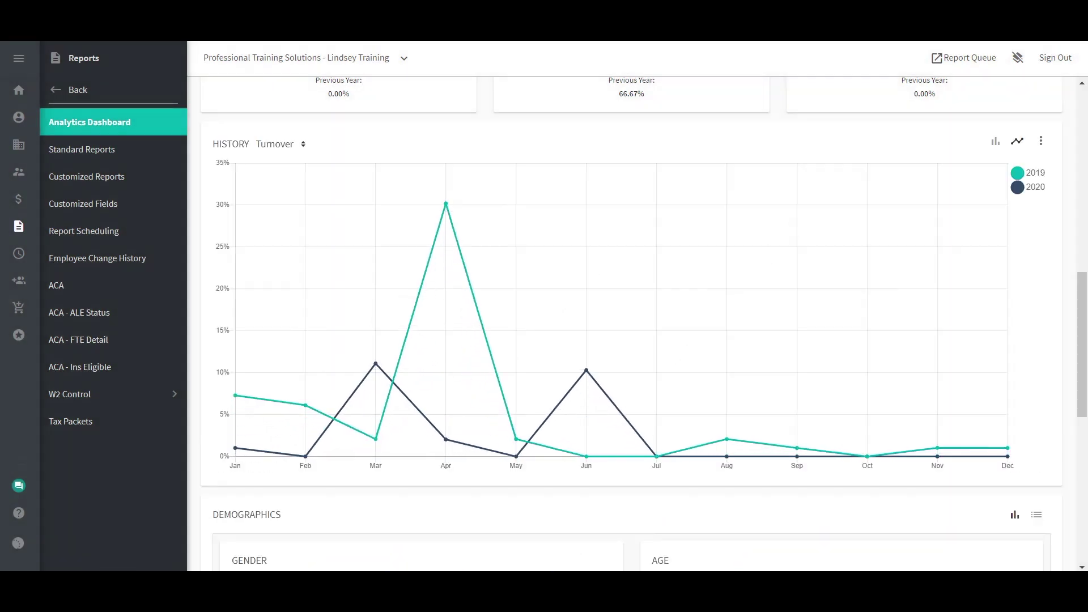
# Step: Switch to the Payroll dashboard, show Bonus in the Earnings graph, and check the graph's available time periods
pyautogui.moveTo(1083, 293); pyautogui.dragTo(1084, 188)
pyautogui.click(349, 177)
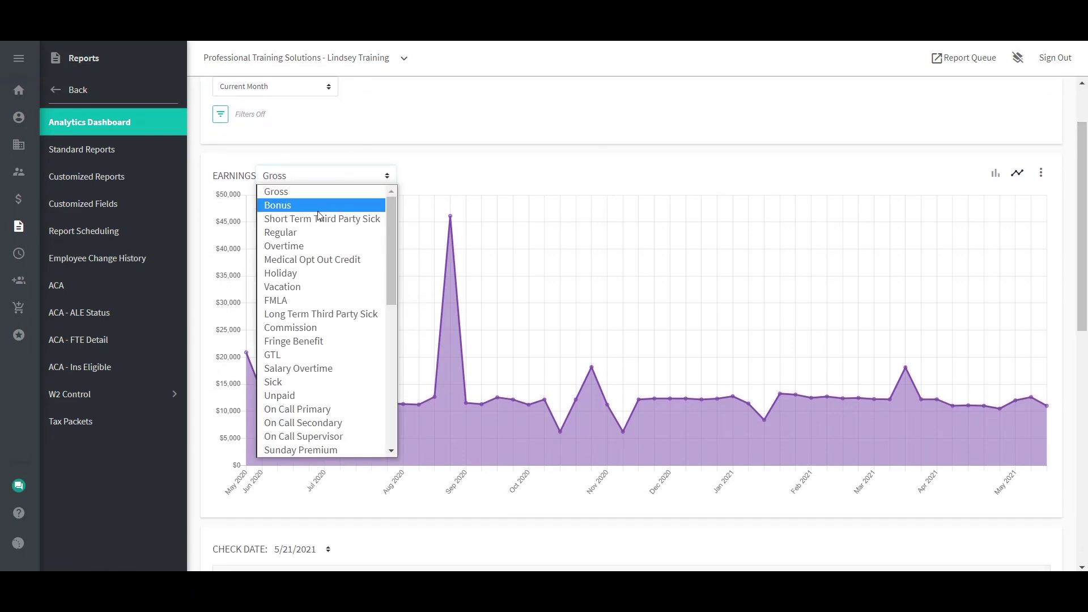
pyautogui.click(314, 205)
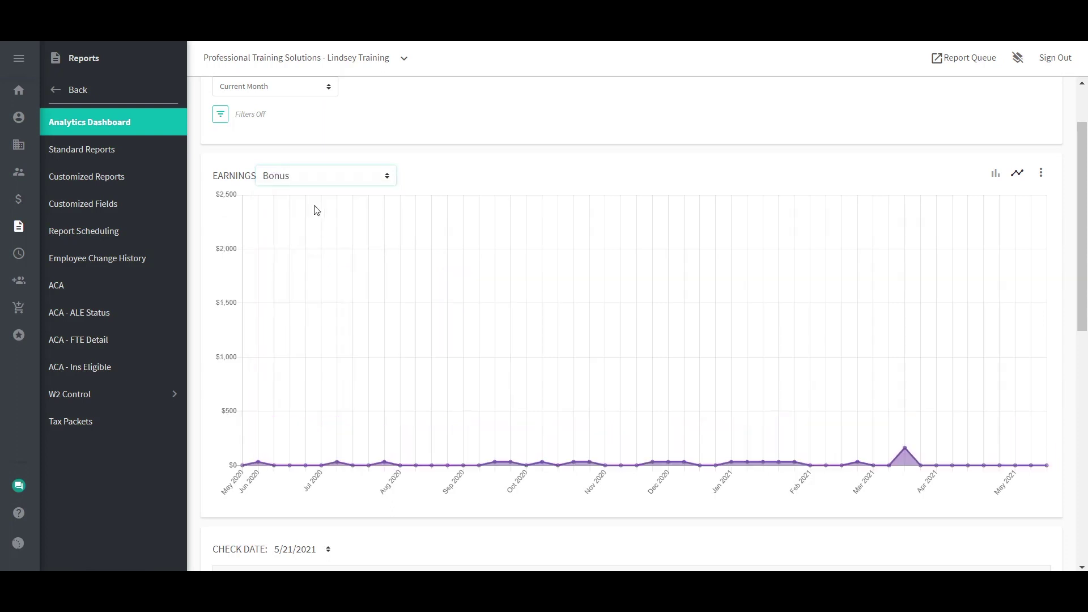
pyautogui.click(1042, 178)
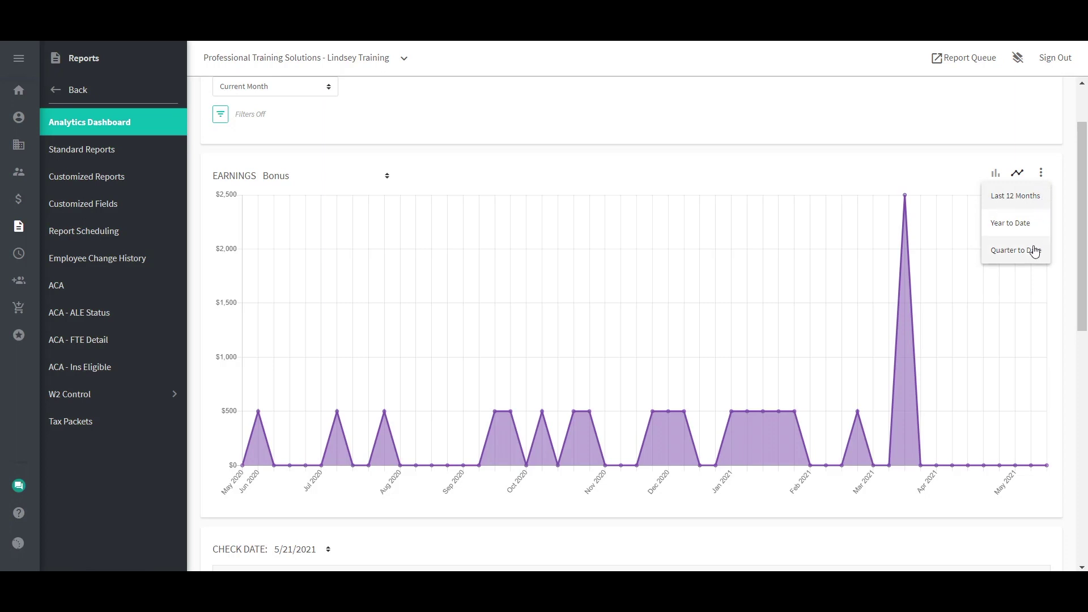
pyautogui.click(1044, 179)
# Step: Show the Employee Payments breakdown from the Bank Deposit chart for the 5/21/2021 check date
pyautogui.moveTo(1082, 183); pyautogui.dragTo(1050, 353)
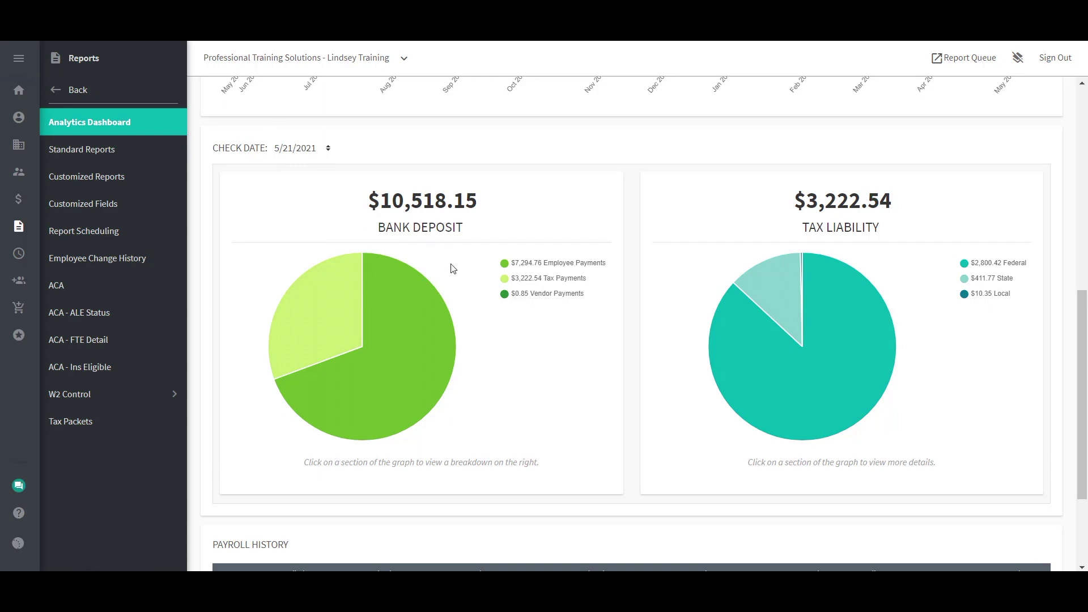
pyautogui.click(409, 355)
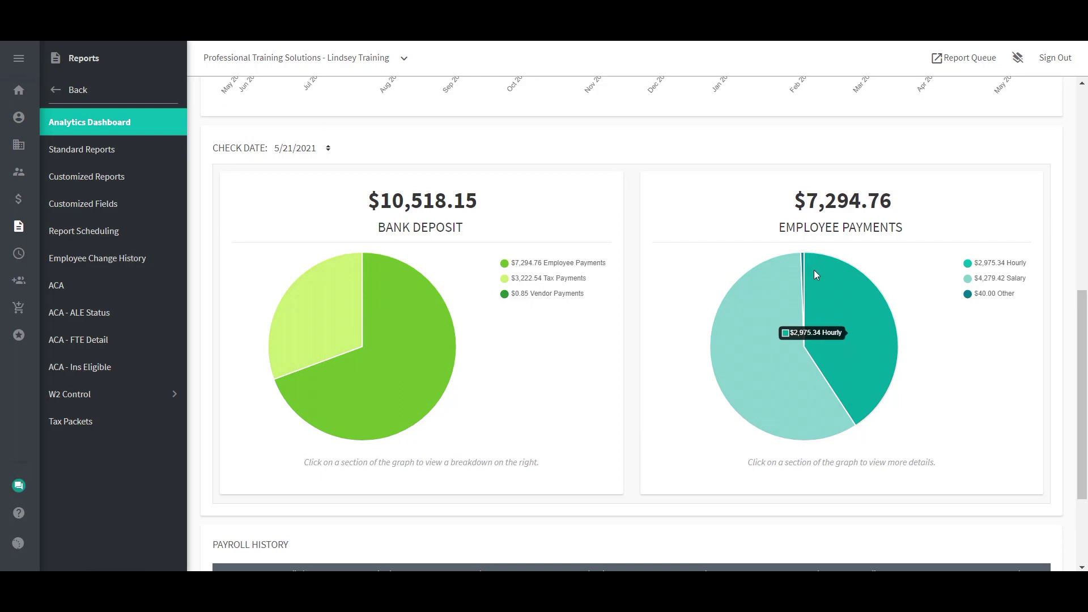
pyautogui.moveTo(803, 259)
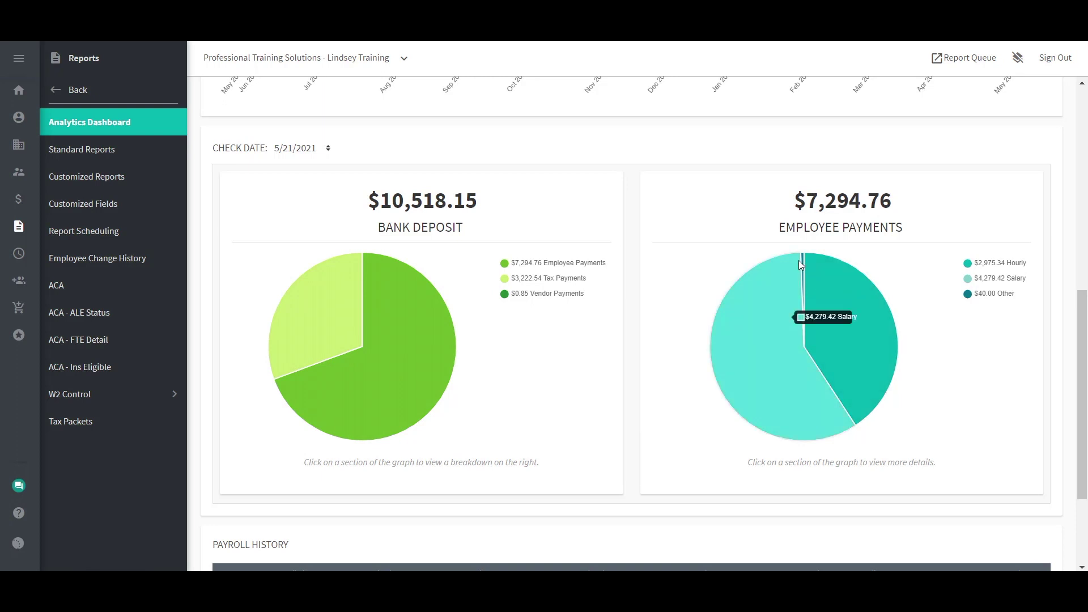
# Step: View the details of the Salary employee payments and of the Federal tax liability for the 5/21/2021 check date
pyautogui.click(770, 302)
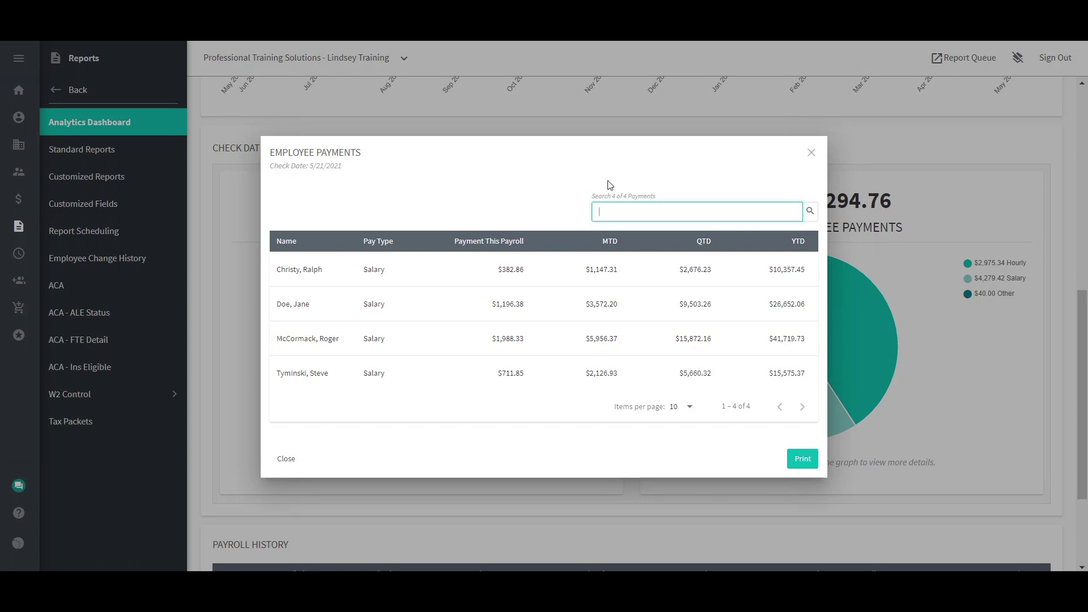
pyautogui.click(811, 154)
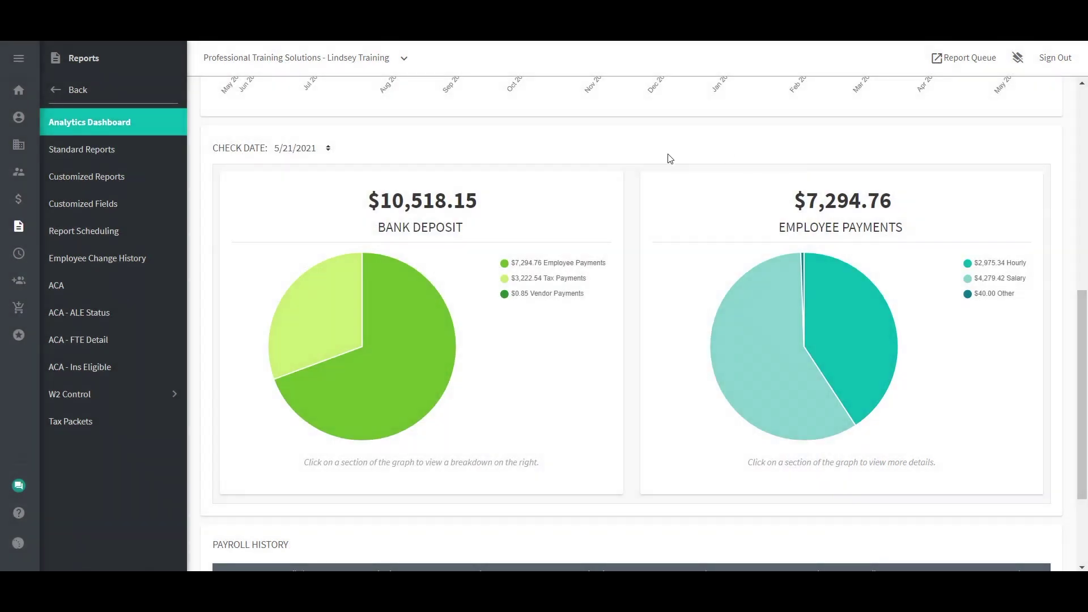
pyautogui.click(300, 319)
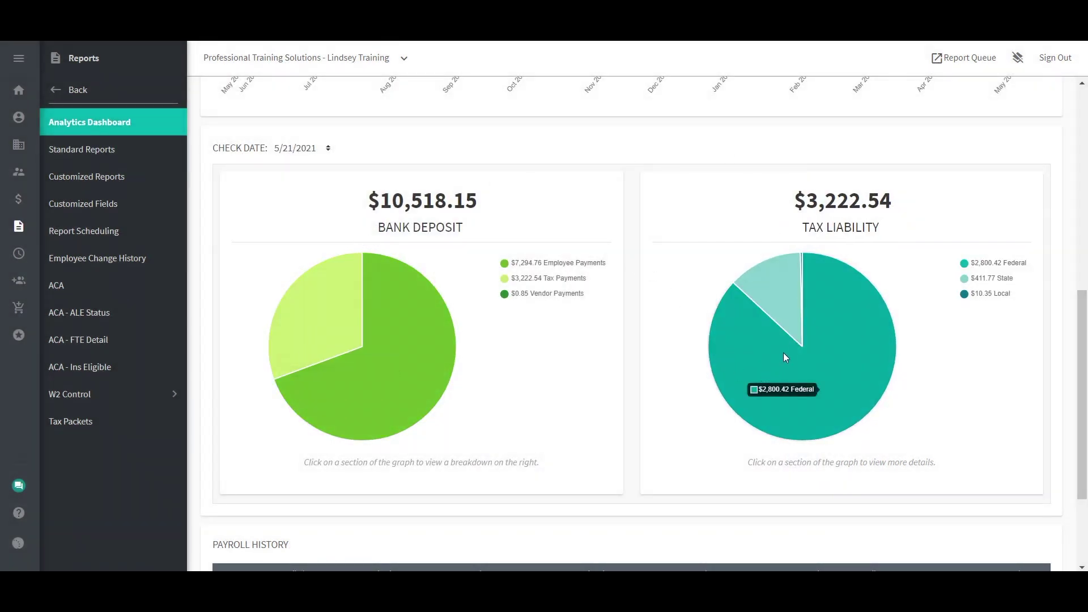
pyautogui.click(832, 294)
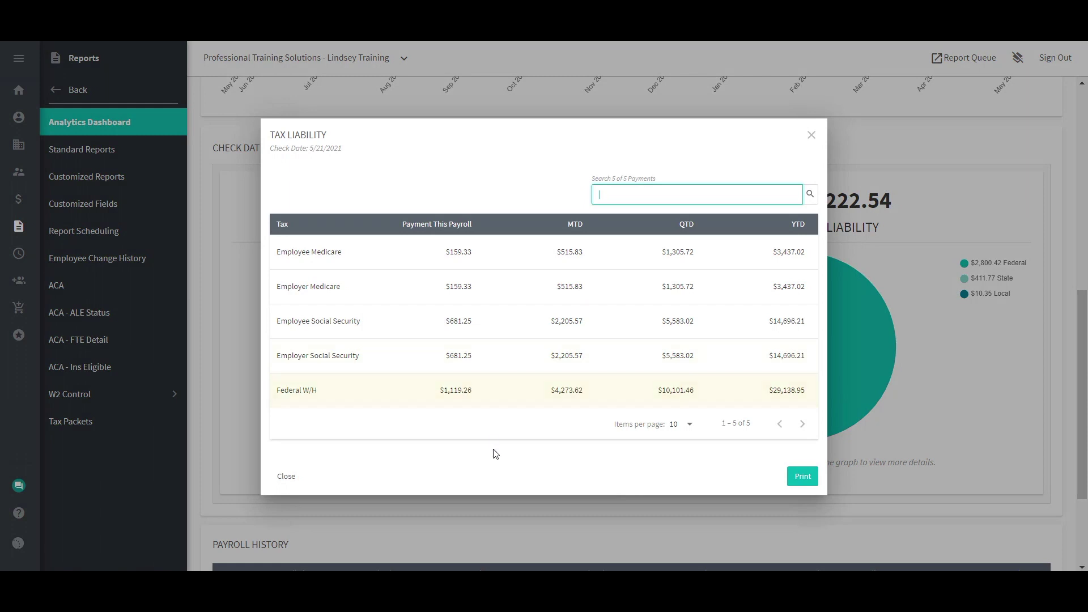
pyautogui.click(811, 135)
# Step: Hide Tax Payments and Employee Payments in the Bank Deposit chart and view the Dominion Tax Management vendor payment details
pyautogui.click(547, 278)
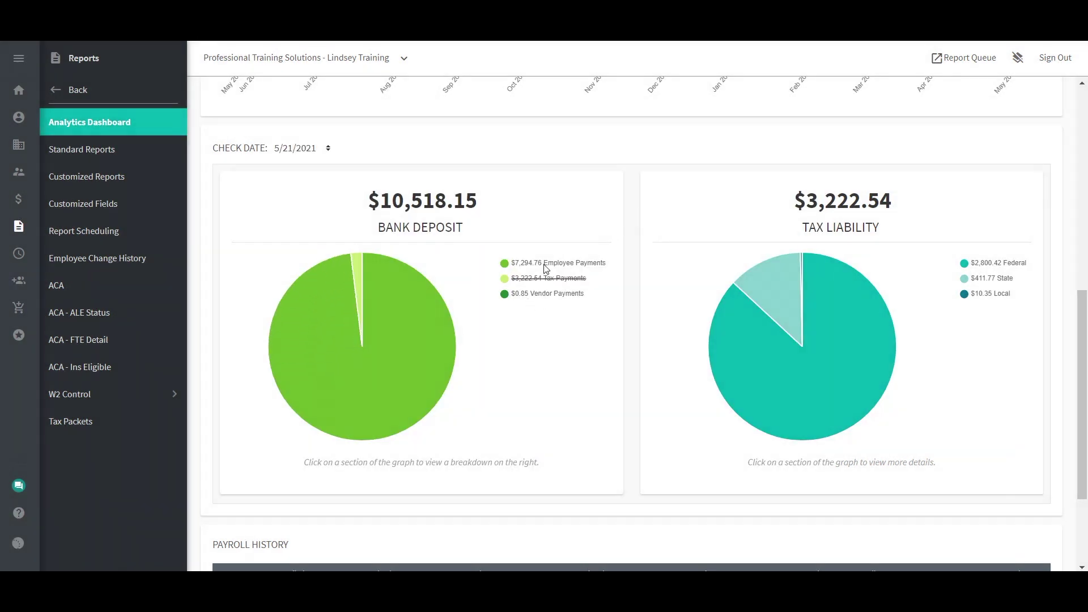
pyautogui.click(547, 263)
pyautogui.click(412, 372)
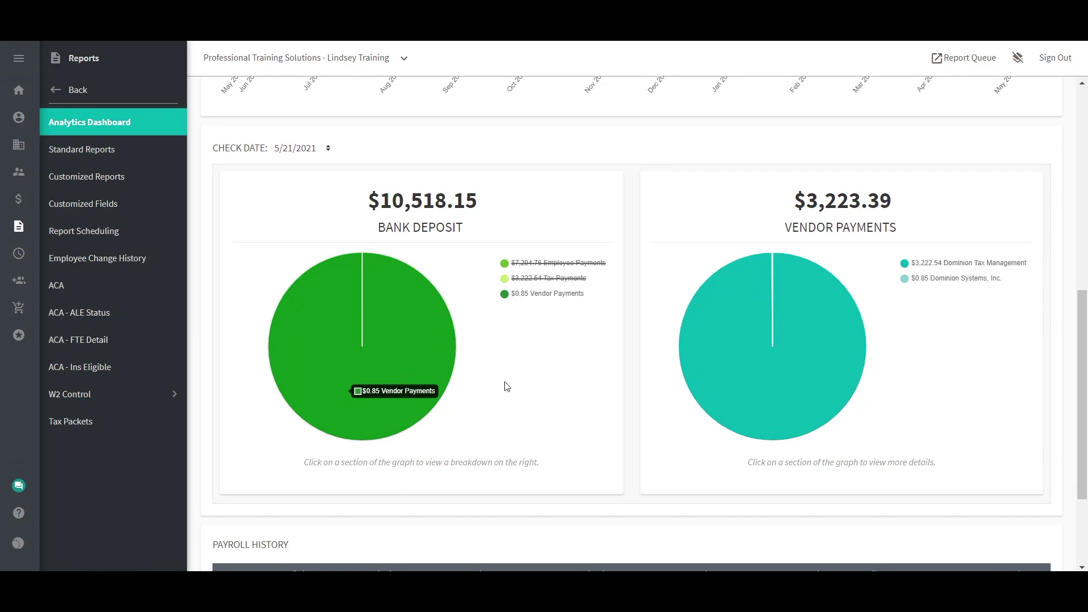
pyautogui.click(755, 407)
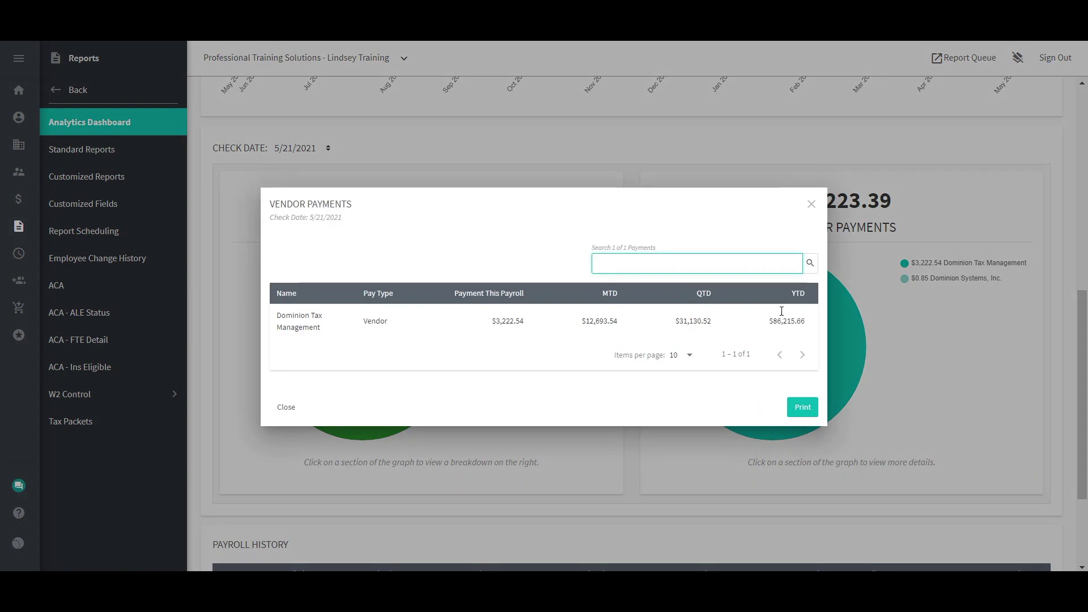
pyautogui.click(812, 204)
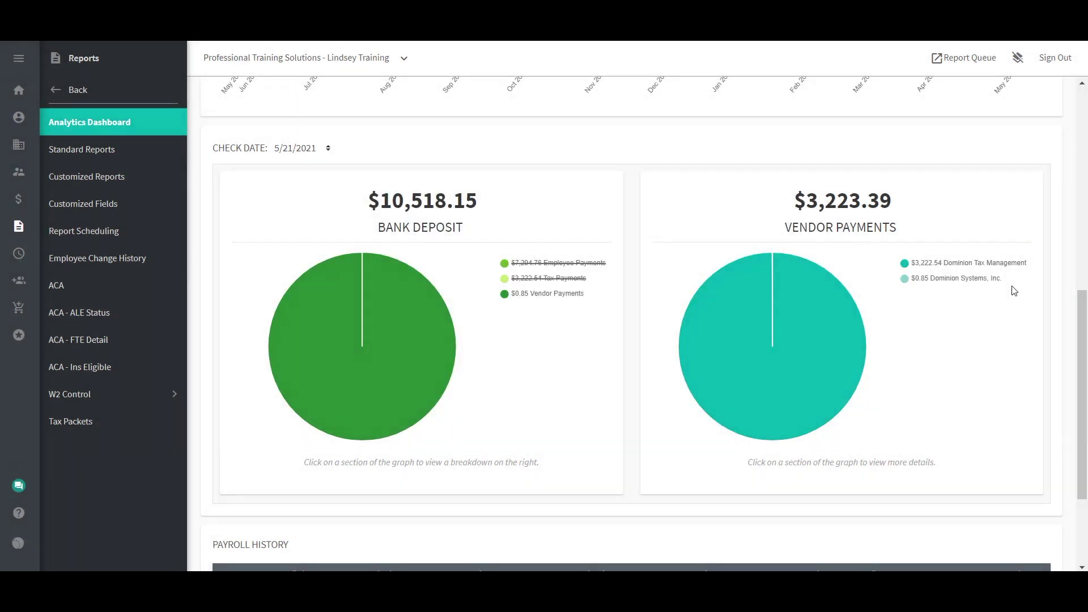
# Step: Open the payroll with the 05/21/2021 check date from the Payroll History table
pyautogui.scroll(-3, 813, 208)
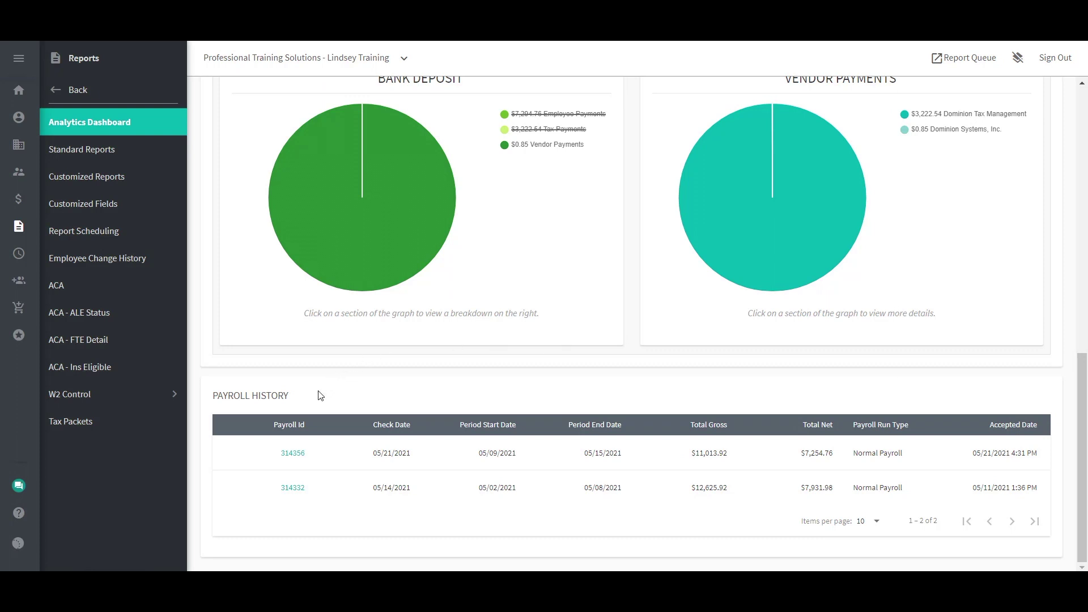
pyautogui.click(19, 198)
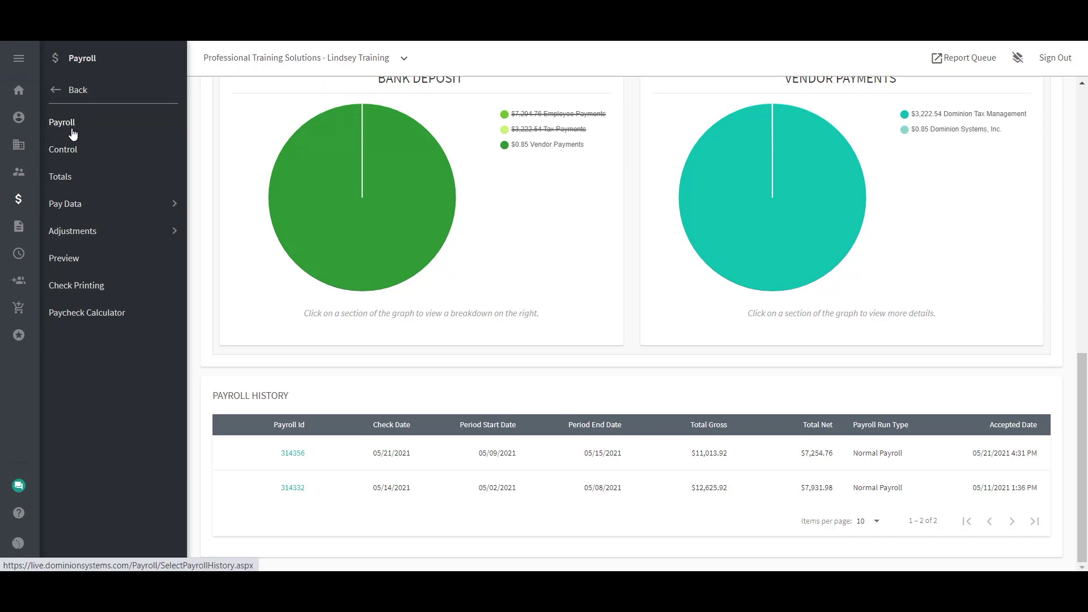
pyautogui.click(292, 453)
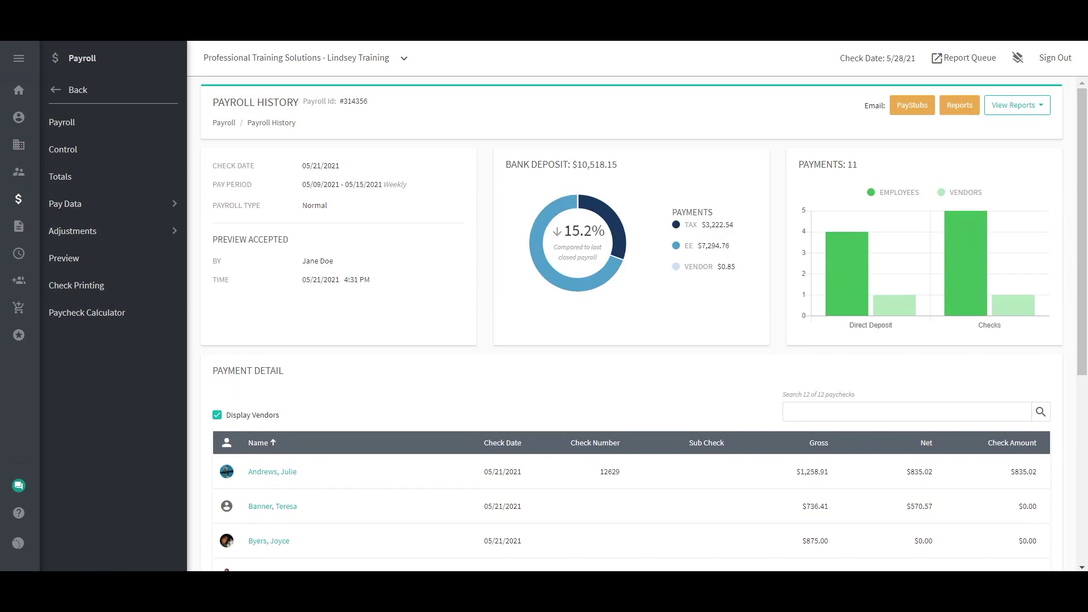
# Step: Return to the Analytics Dashboard, show the User Performance dashboard, and look through the rows and columns of the Active Users table
pyautogui.click(19, 226)
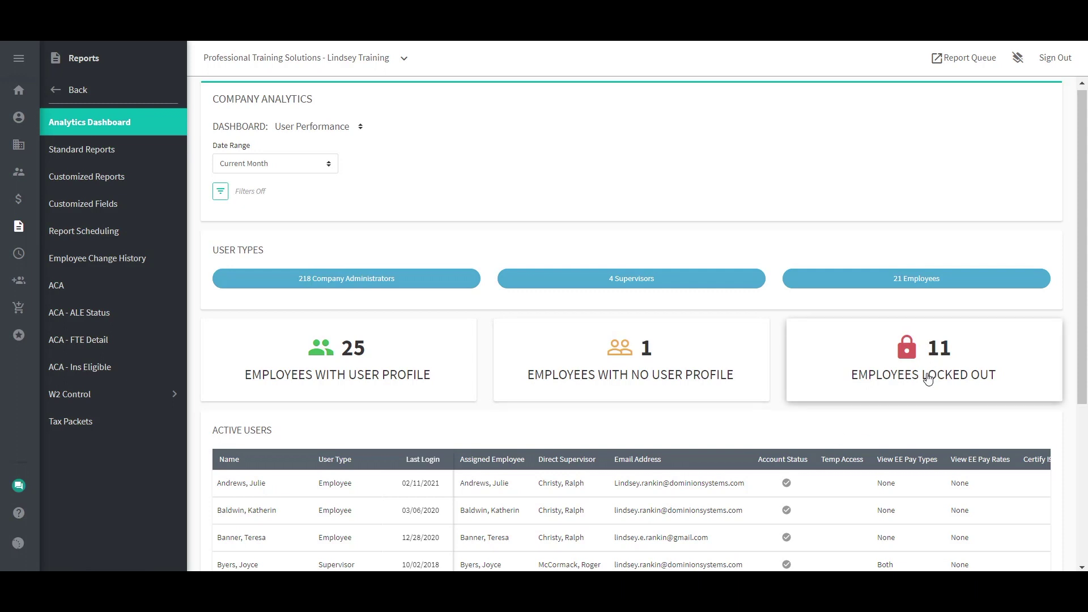
pyautogui.moveTo(1079, 334); pyautogui.dragTo(1079, 471)
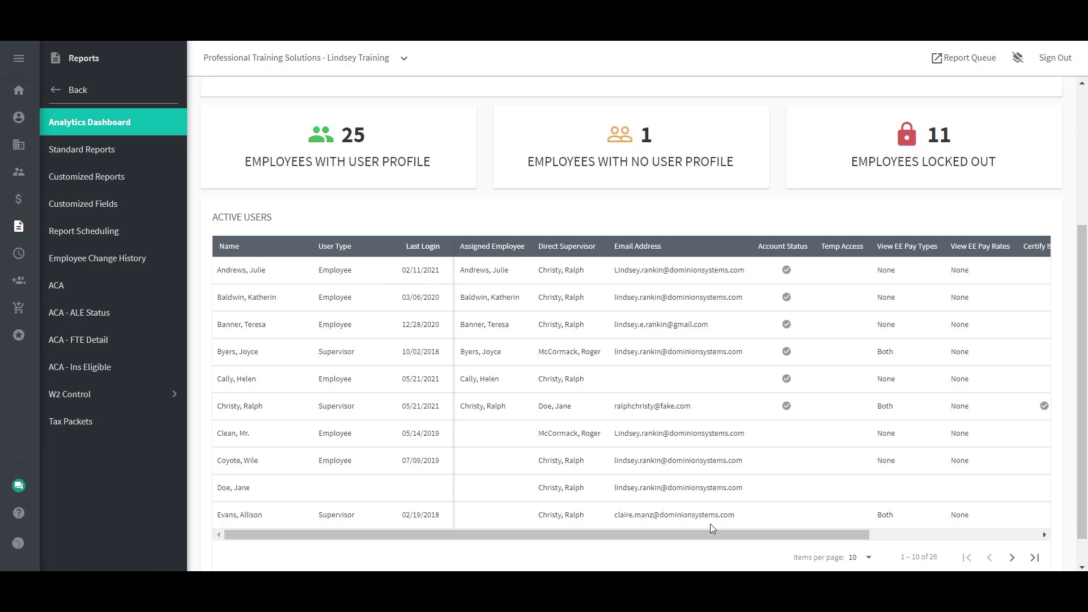
pyautogui.moveTo(713, 534); pyautogui.dragTo(883, 535)
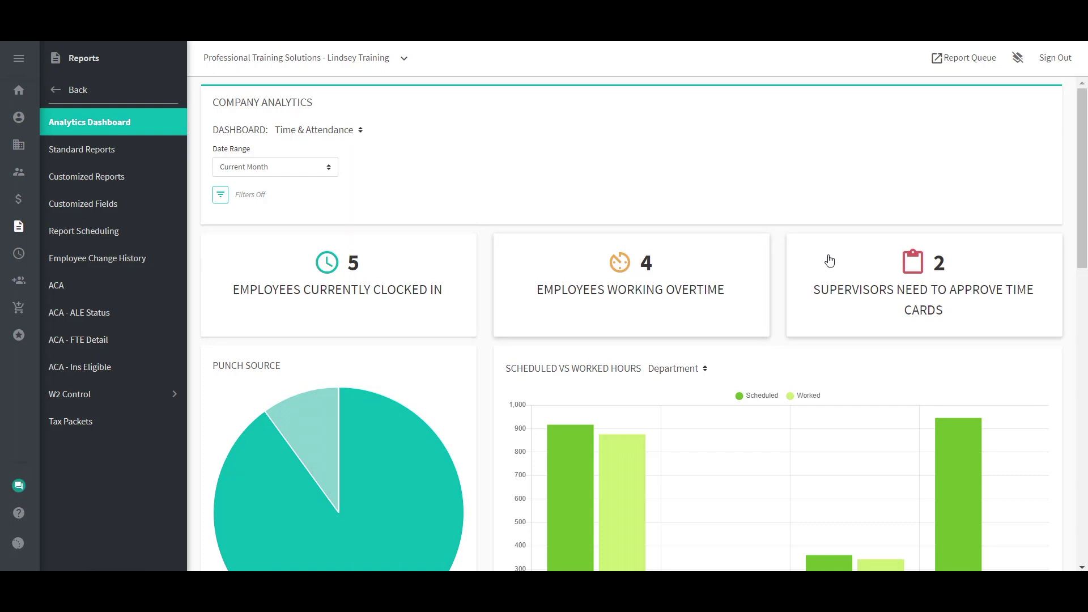
# Step: View the detail lists behind the clocked-in, overtime and supervisor time card approval summaries on the Time & Attendance dashboard
pyautogui.moveTo(1084, 185)
pyautogui.mouseDown()
pyautogui.moveTo(1083, 475)
pyautogui.moveTo(1065, 177)
pyautogui.mouseUp()
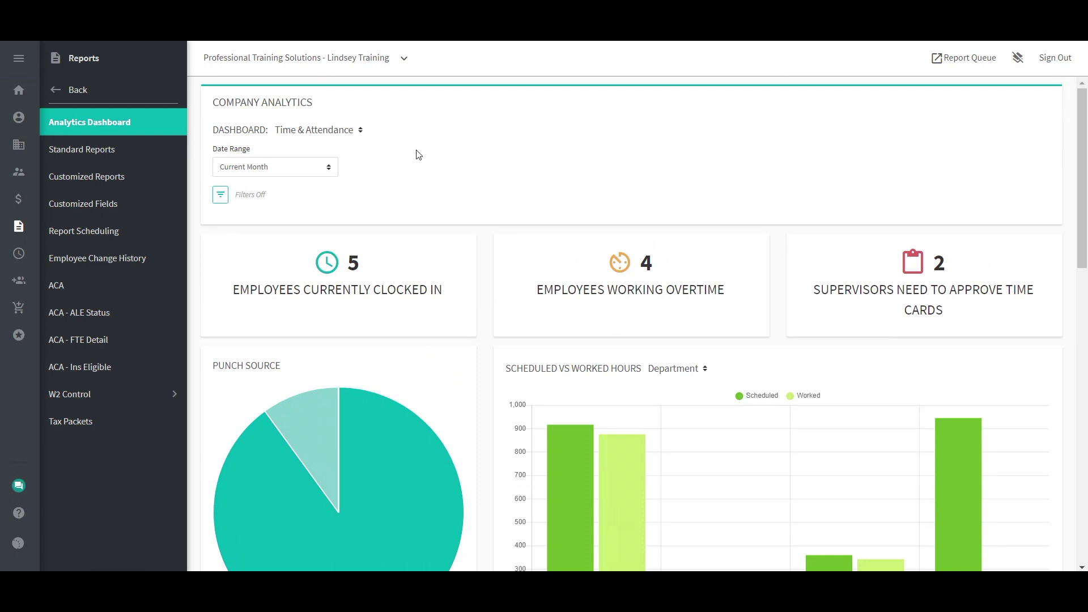
pyautogui.click(370, 284)
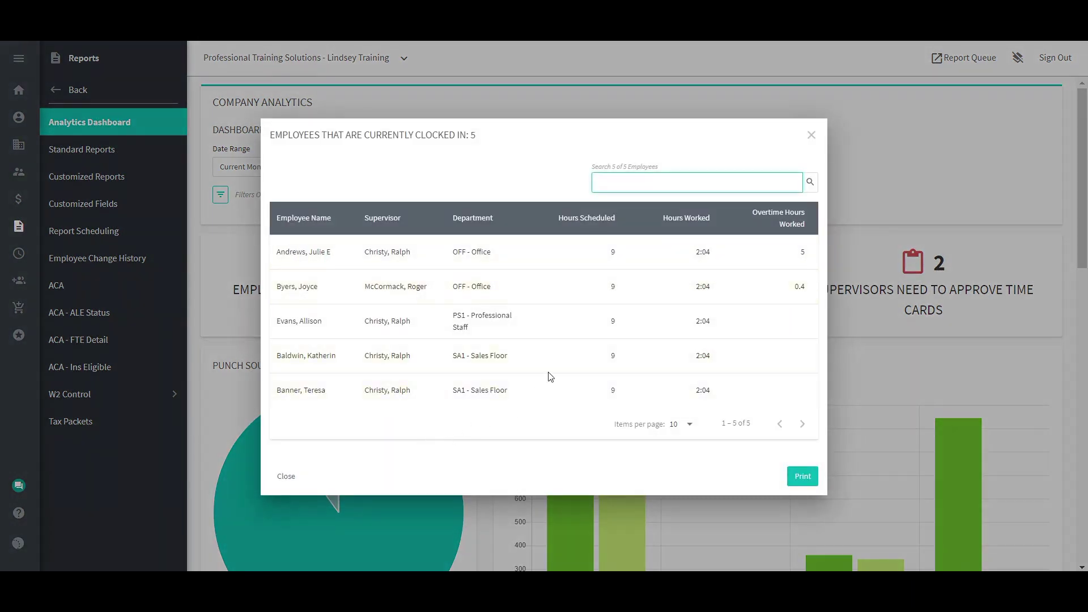
pyautogui.click(812, 137)
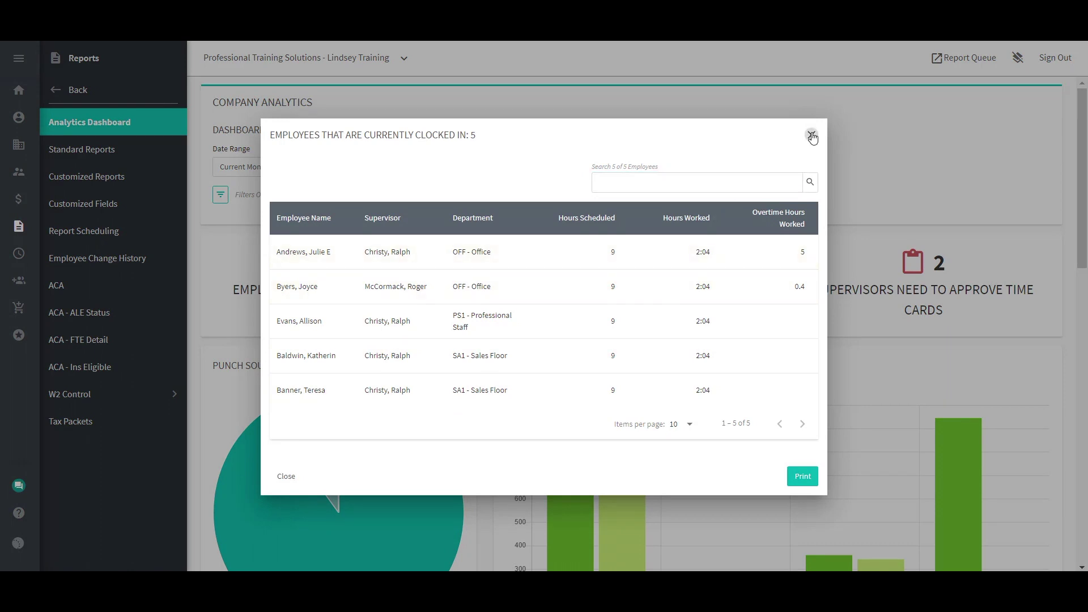
pyautogui.click(698, 274)
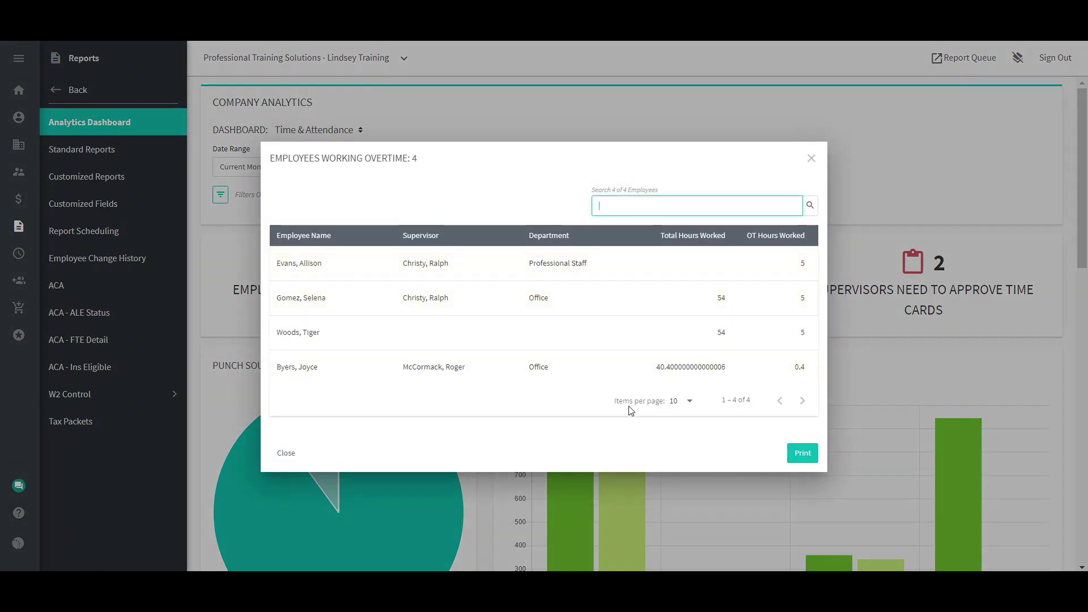
pyautogui.click(810, 162)
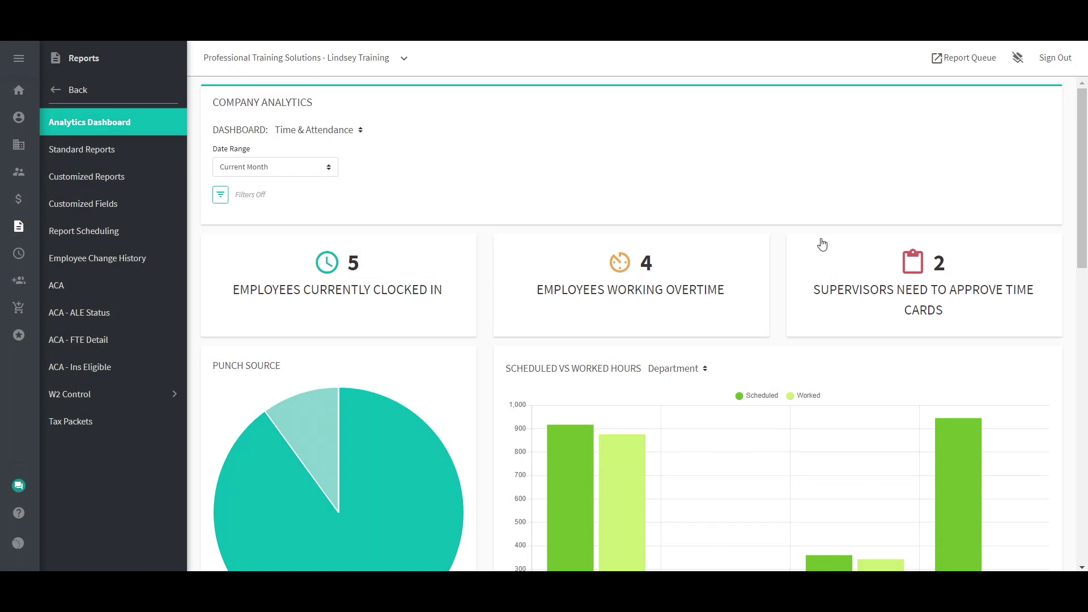
pyautogui.click(874, 282)
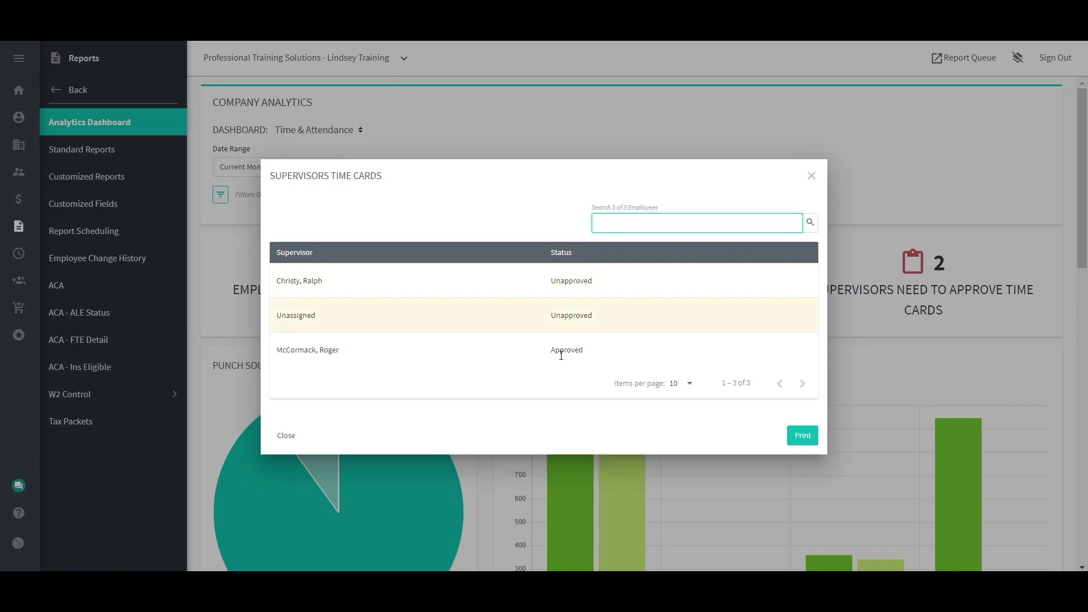
pyautogui.click(811, 178)
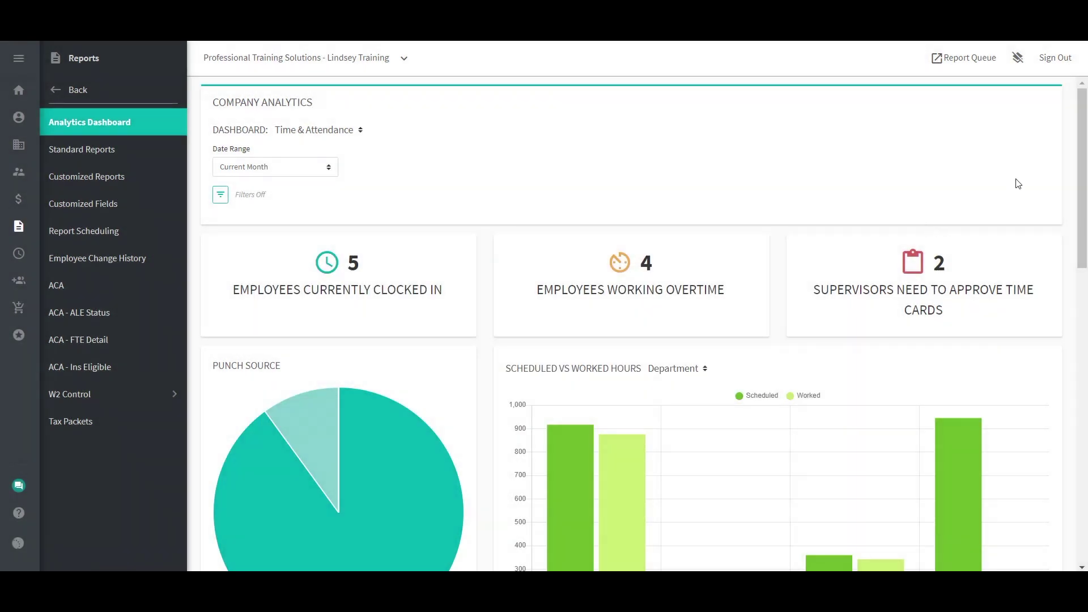
# Step: Examine the Desktop and Mobile App shares in the Punch Source chart and the grouping options for Scheduled vs Worked Hours
pyautogui.scroll(-3, 1078, 174)
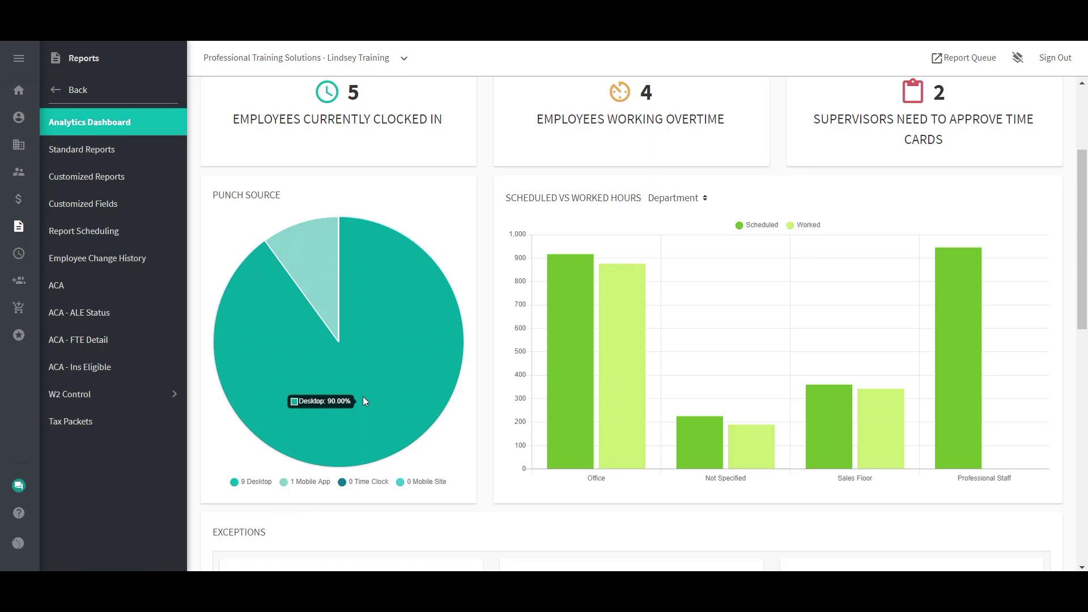
pyautogui.moveTo(321, 294)
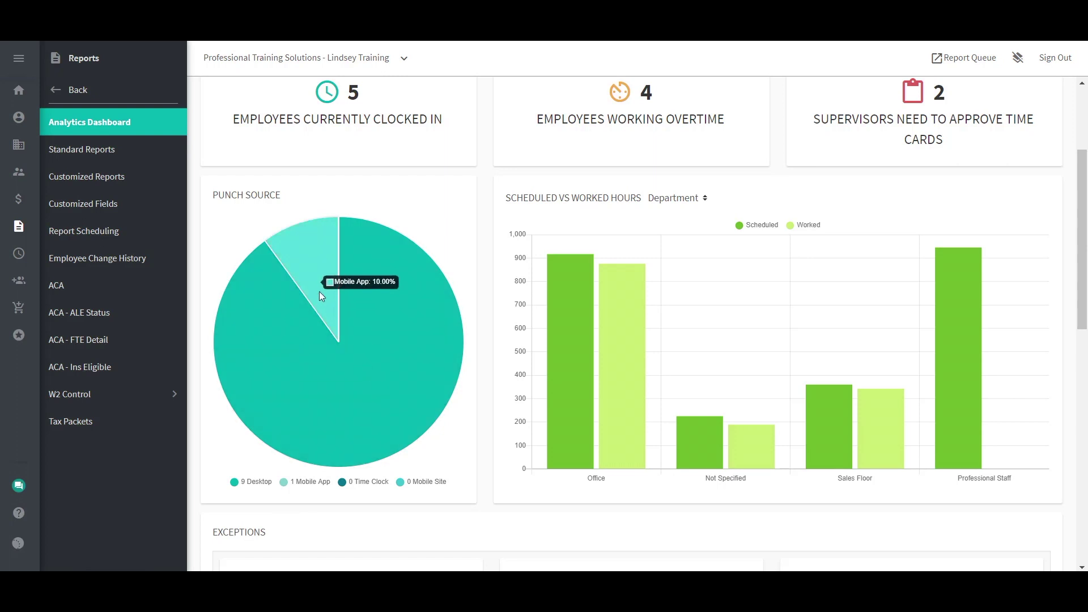
pyautogui.click(704, 199)
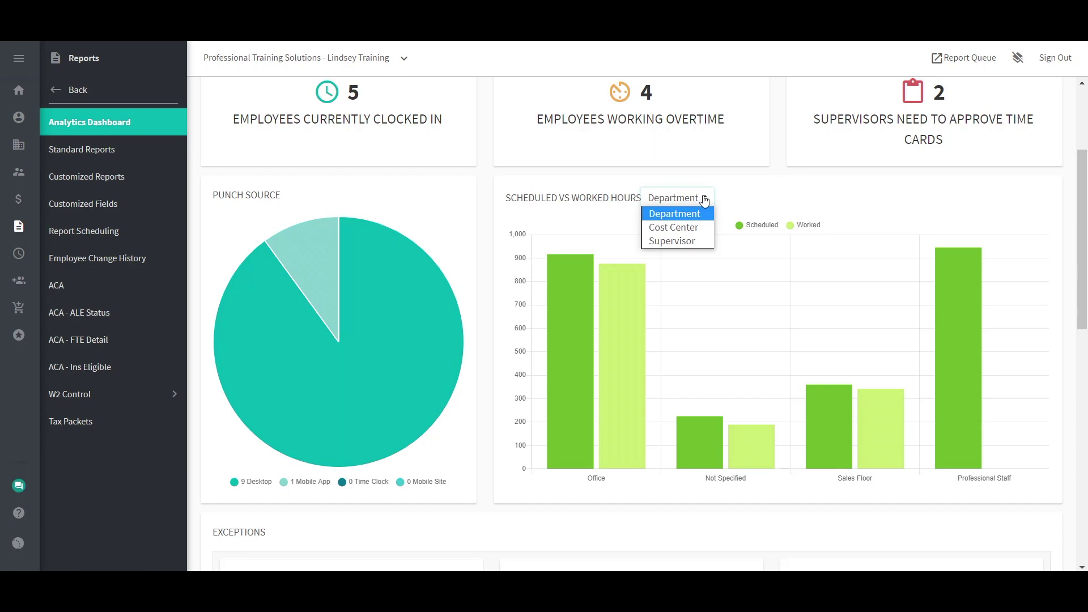
pyautogui.click(704, 200)
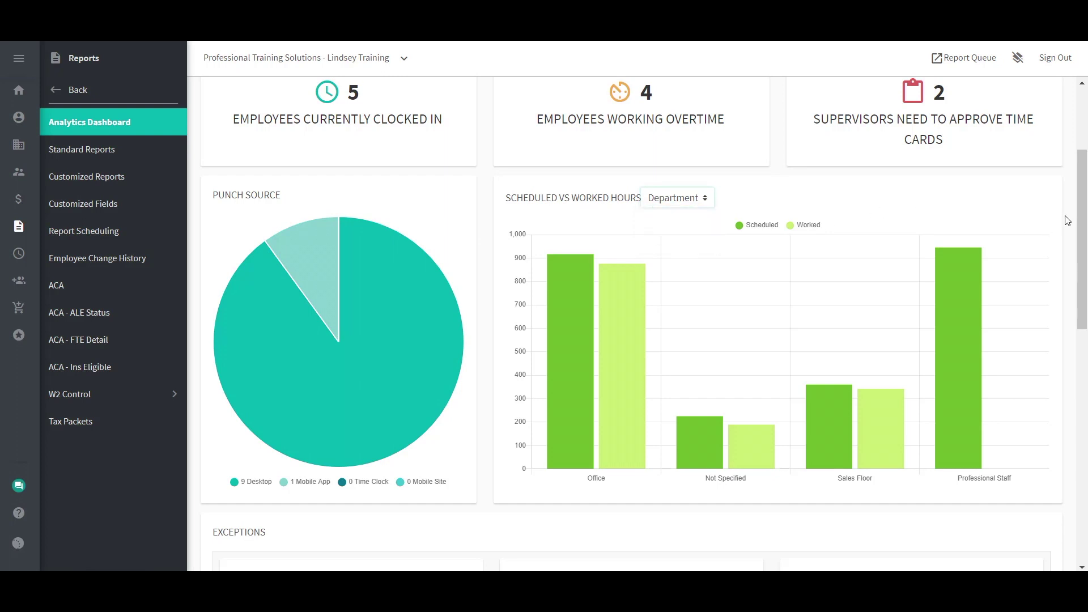
# Step: View the details of the Tardy exceptions and close the list
pyautogui.moveTo(1081, 222); pyautogui.dragTo(1084, 347)
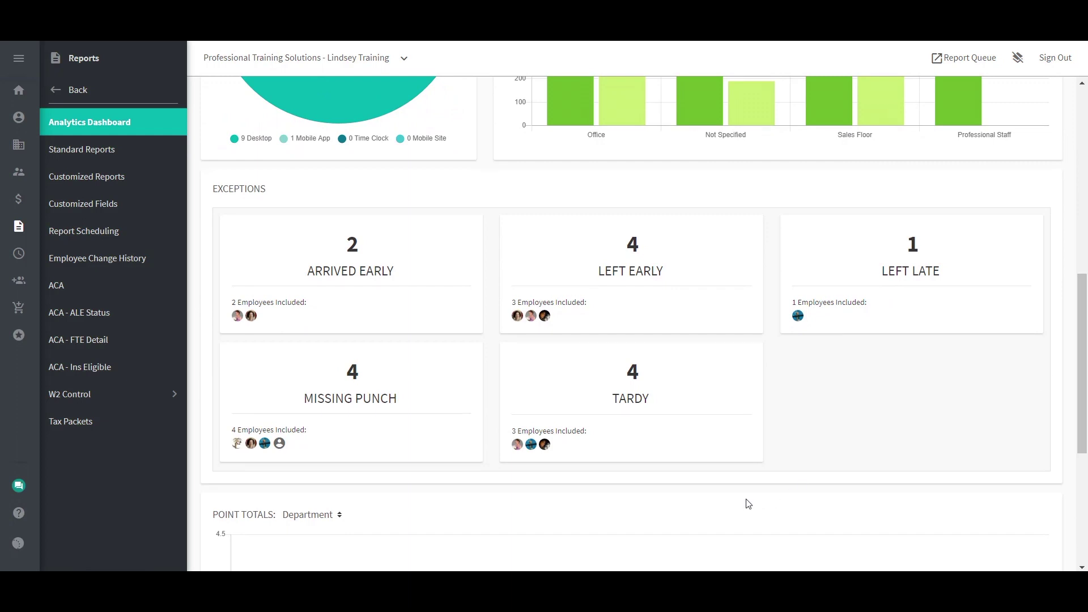
pyautogui.click(665, 401)
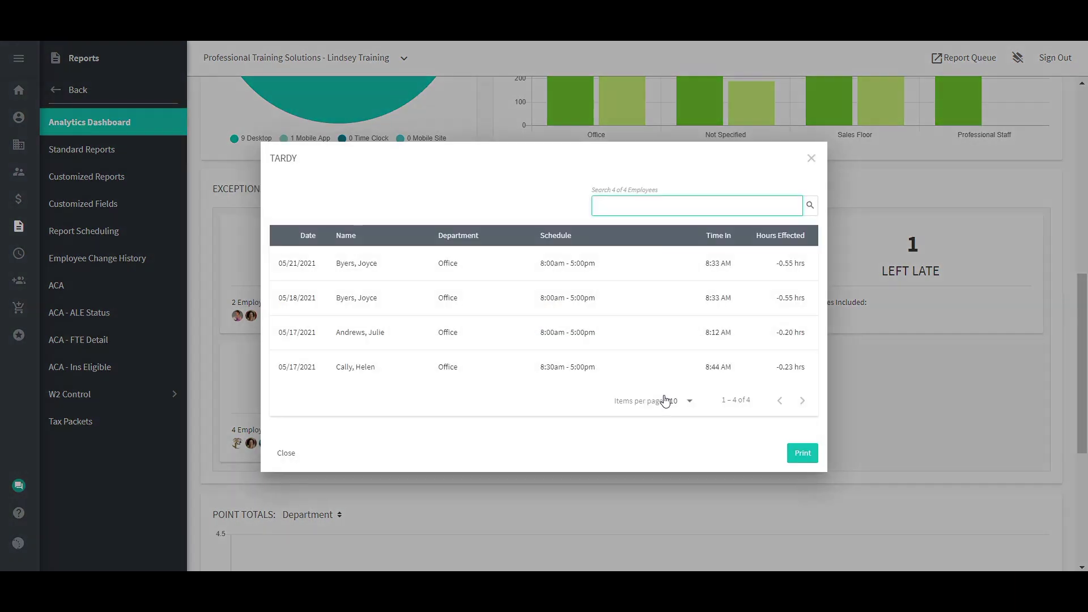
pyautogui.click(811, 159)
# Step: Group the Point Totals graph by Supervisor
pyautogui.scroll(-5, 842, 174)
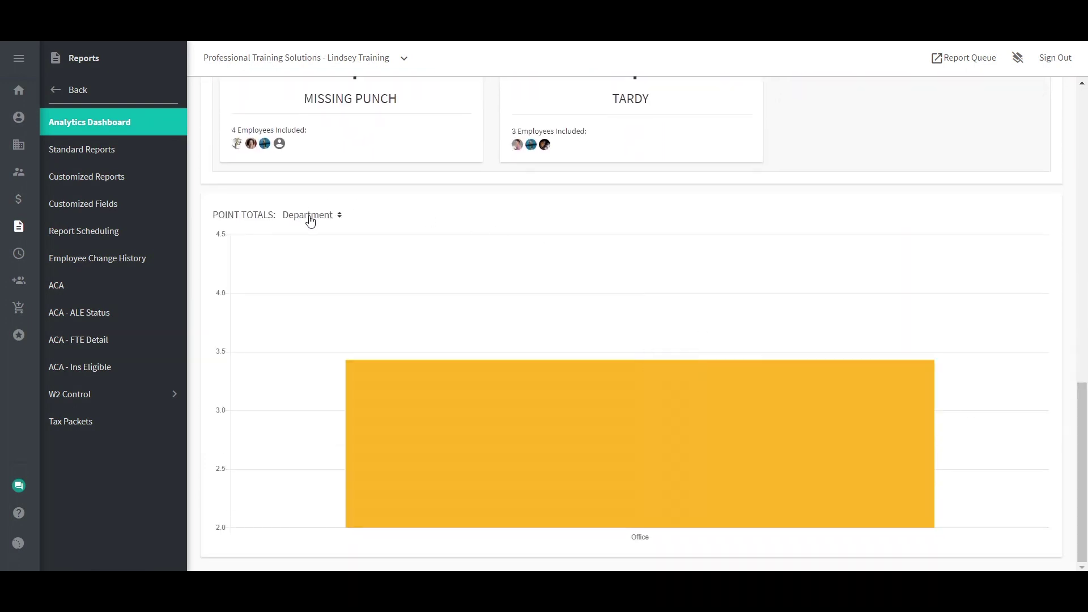
pyautogui.click(310, 216)
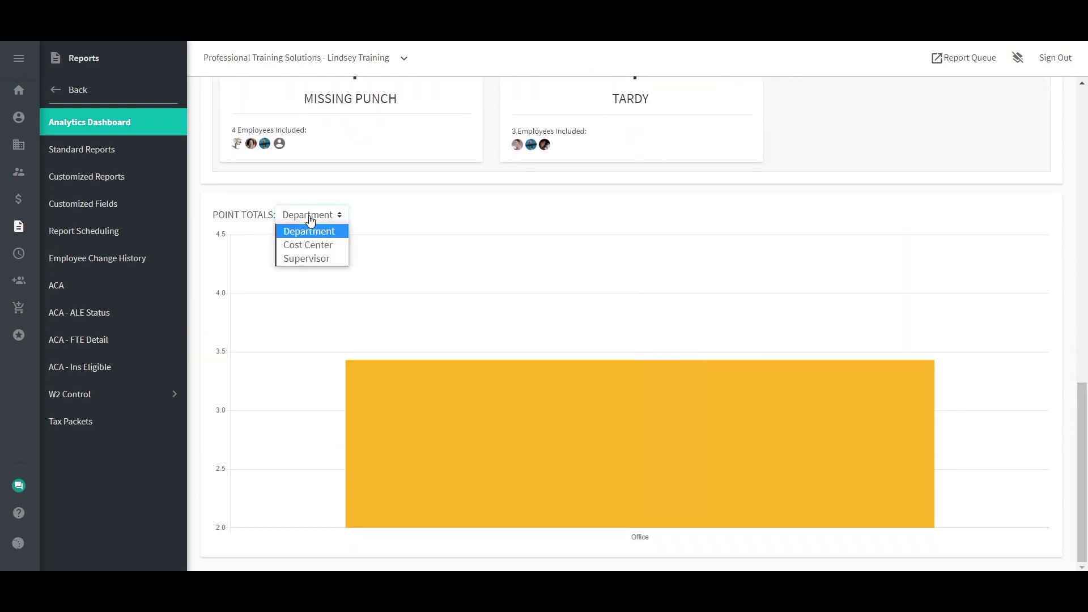
pyautogui.click(317, 258)
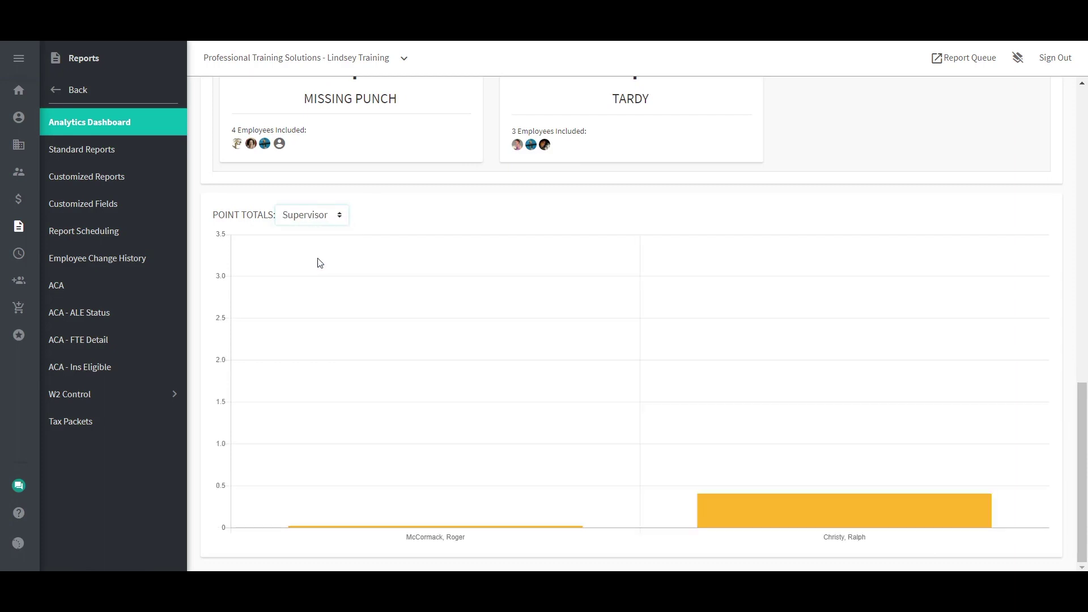